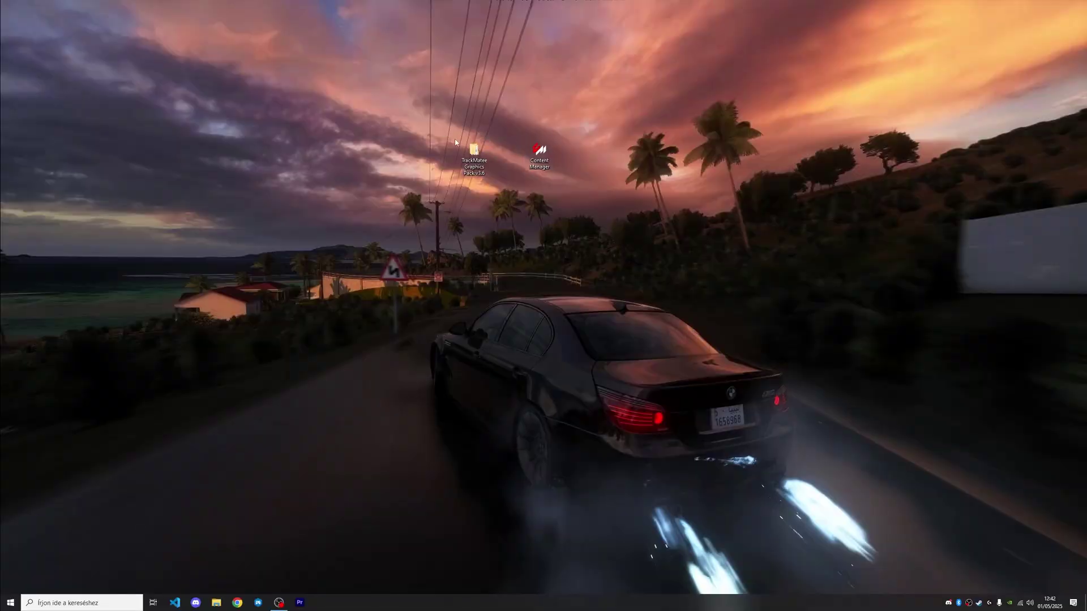
Rearrange the desktop shortcuts, moving the TrackMatee pack folder up and to the right
left_click_drag(450, 157, 414, 157)
left_click_drag(539, 151, 601, 188)
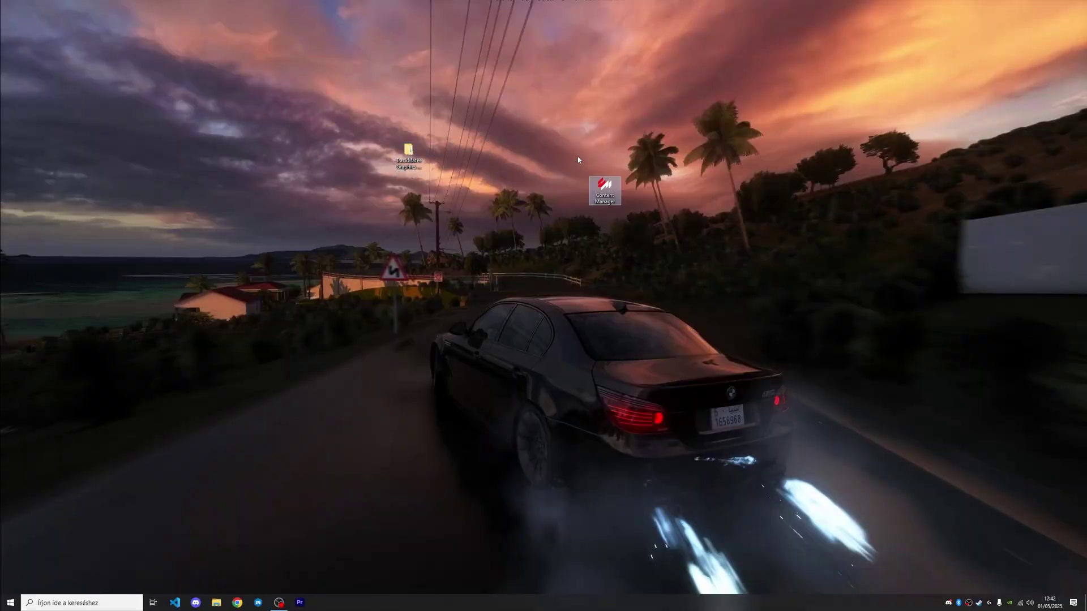
left_click_drag(428, 160, 494, 124)
left_click_drag(610, 194, 577, 126)
Open the TrackMatee Graphics Pack v3.6 folder and move its window up and left
double_click(477, 129)
left_click_drag(396, 227, 286, 163)
mouse_move(396, 286)
left_mouse_down()
mouse_move(340, 252)
mouse_move(339, 263)
left_mouse_up()
left_click(561, 250)
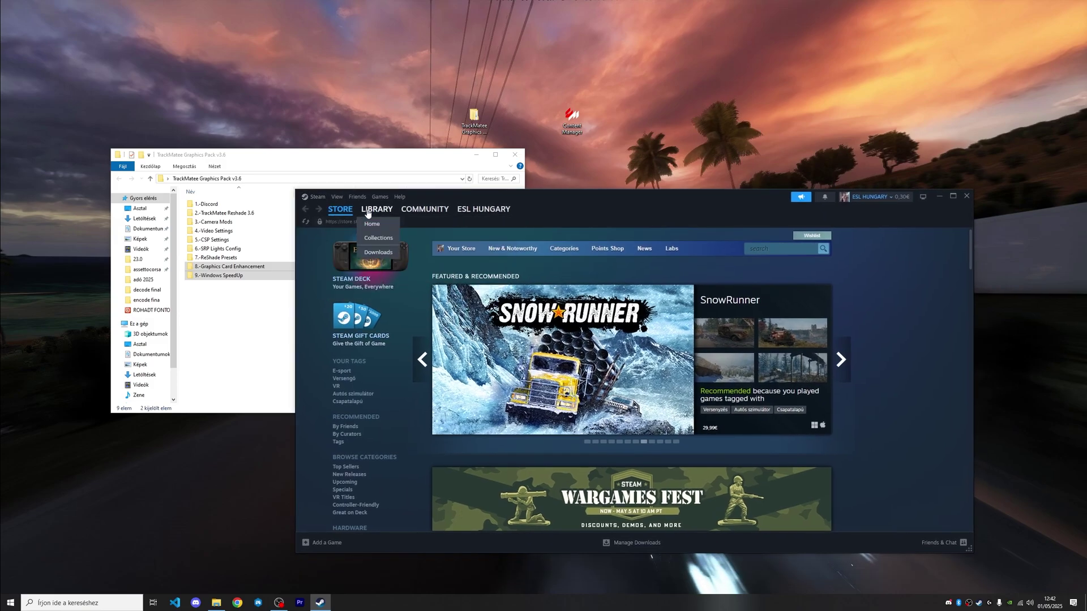
Open Assetto Corsa's local install folder from the Steam Library, then close Steam
left_click(372, 211)
left_click(374, 228)
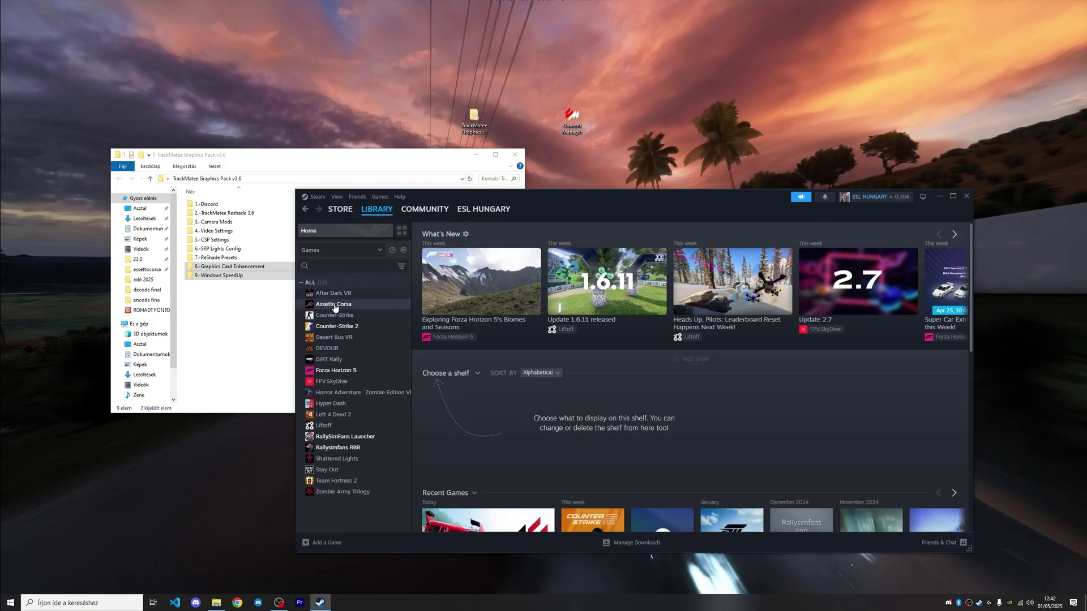
left_click(334, 308)
right_click(331, 307)
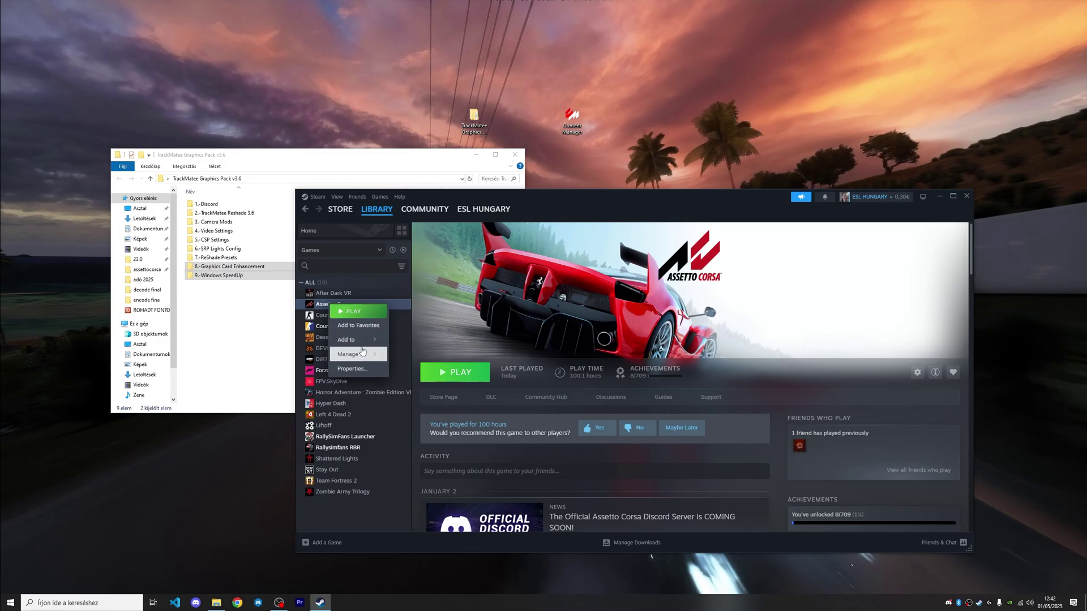
mouse_move(360, 356)
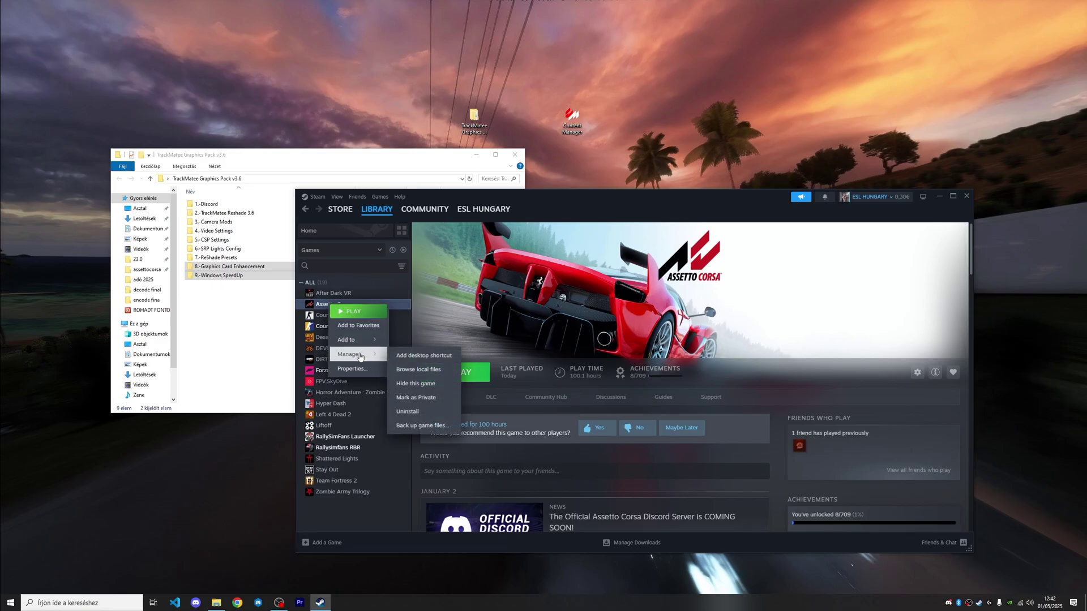
left_click(418, 369)
left_click(970, 199)
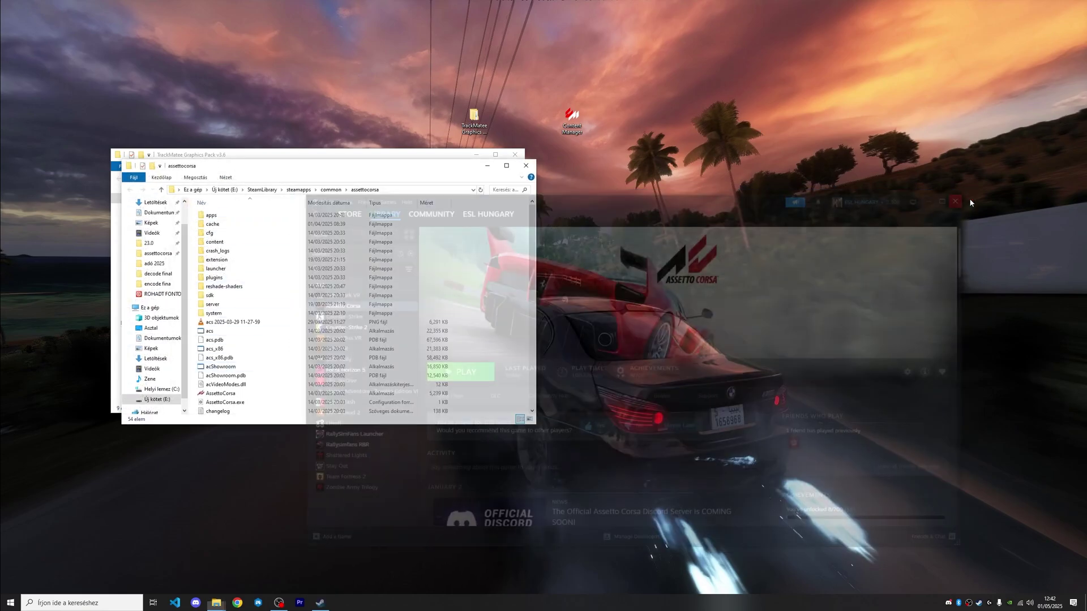
Arrange the pack folder and assettocorsa folder windows side by side
left_click_drag(317, 166, 751, 201)
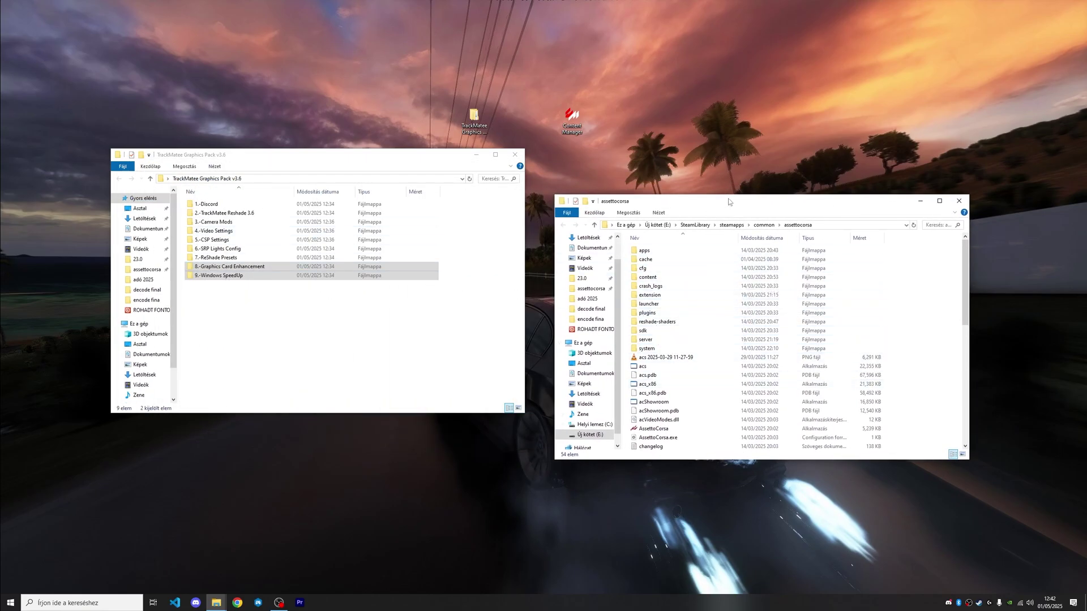
left_click_drag(729, 202, 745, 190)
left_click_drag(269, 157, 269, 190)
left_click_drag(696, 193, 709, 197)
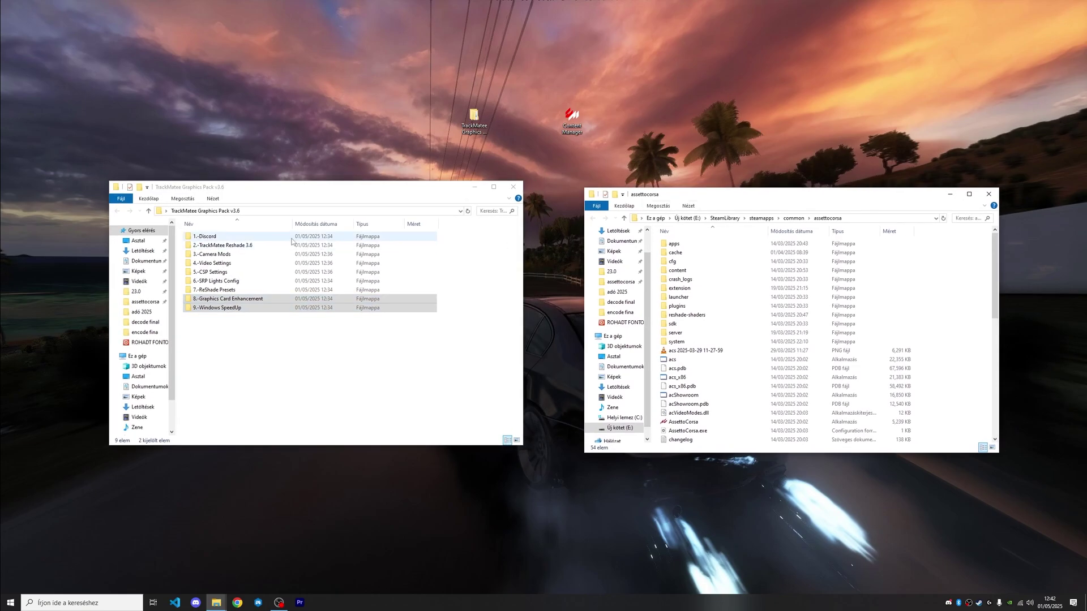
Open the 2.-TrackMatee Reshade 3.6 folder in the pack window
left_click(222, 245)
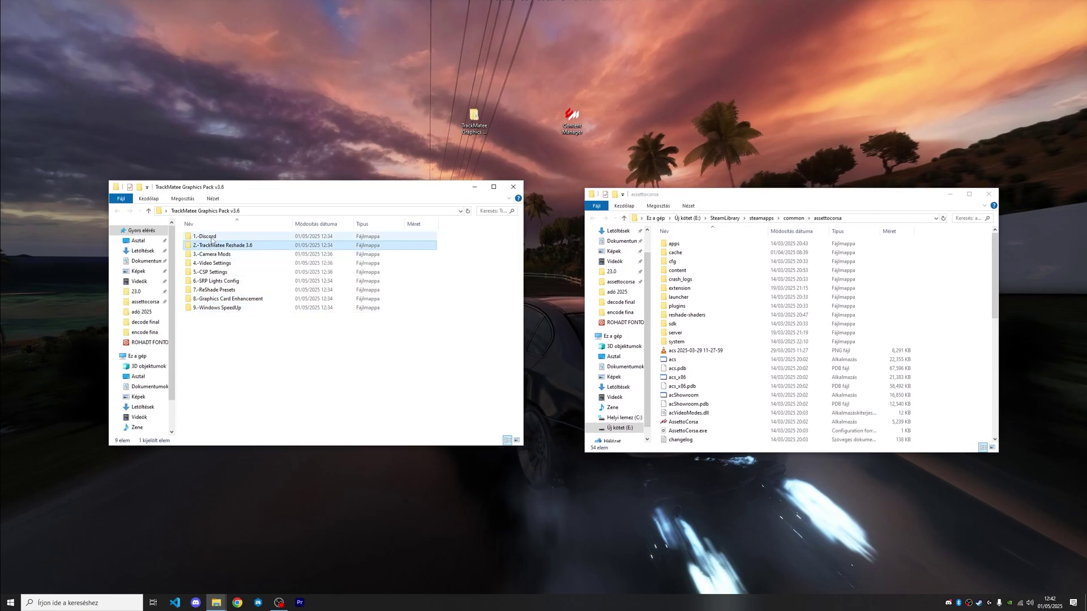
double_click(211, 237)
key("alt+Left")
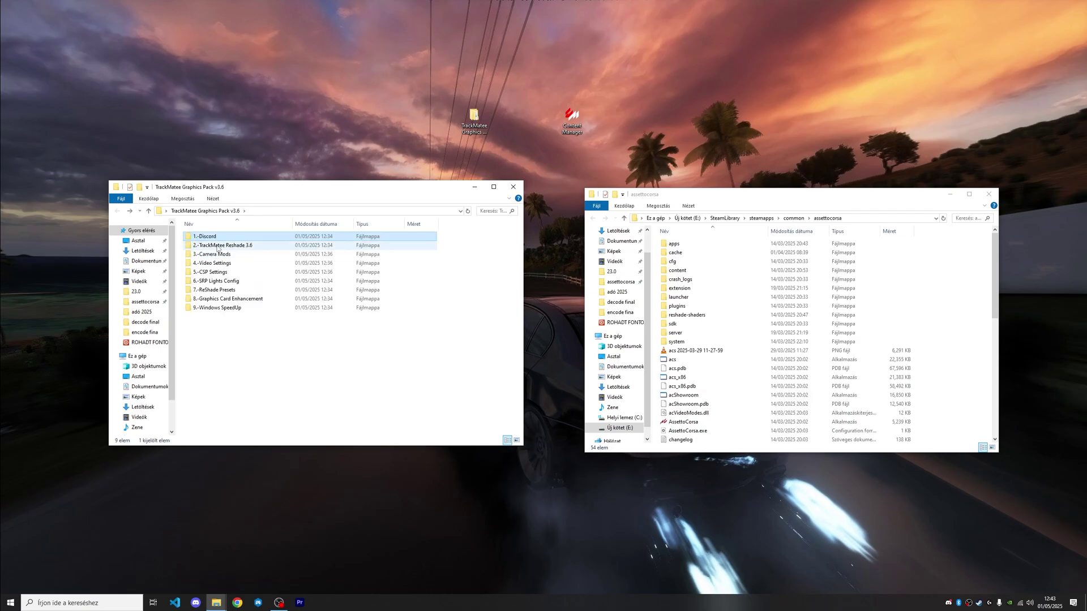
left_click(199, 248)
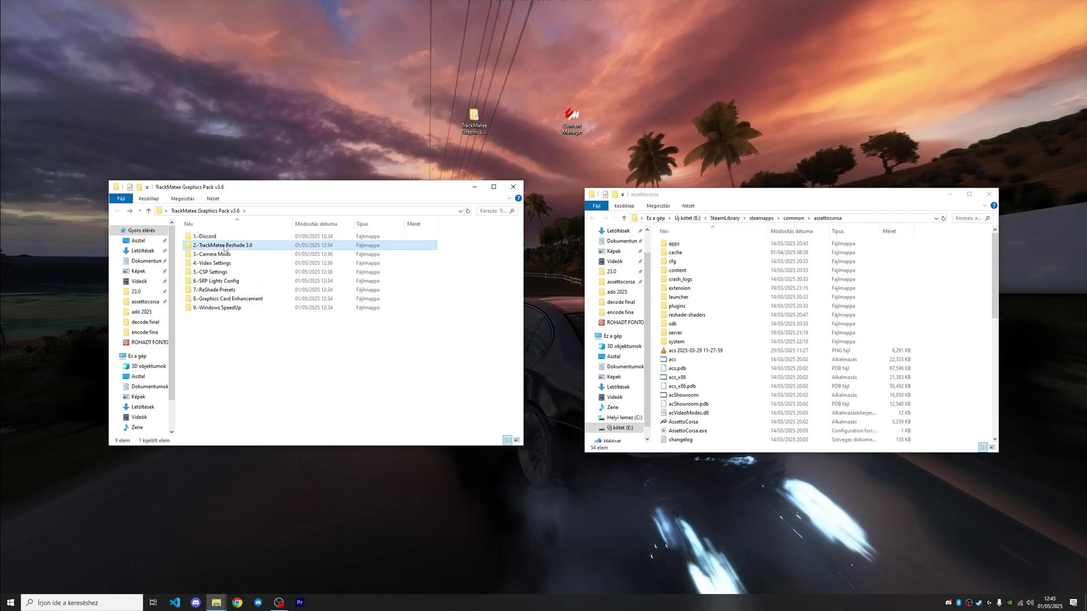
double_click(225, 247)
Copy the extension and system folders and paste them into assettocorsa
left_click_drag(221, 258, 208, 241)
right_click(207, 242)
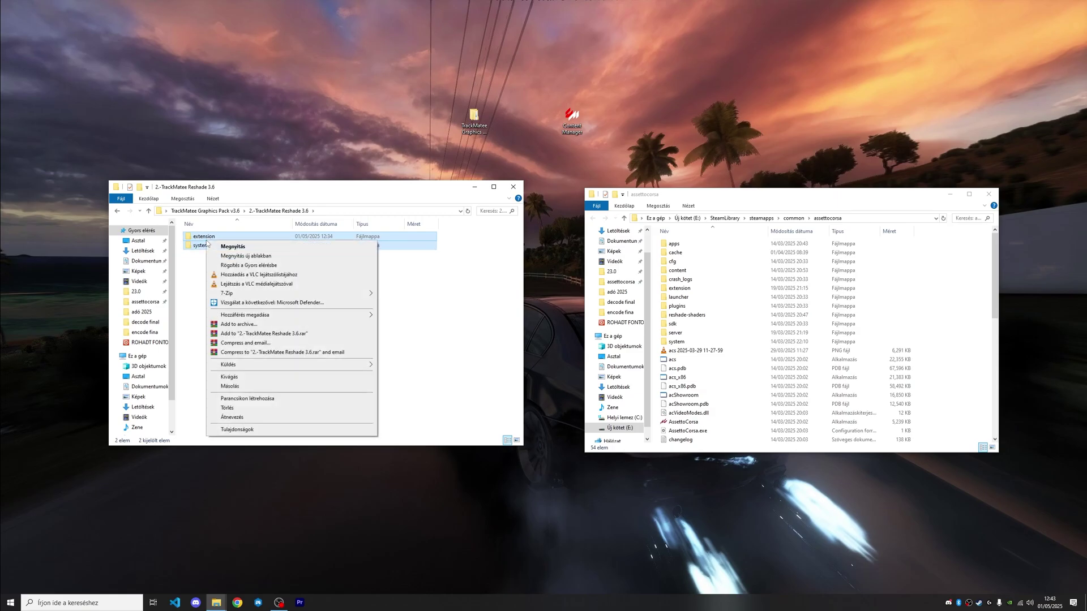
left_click(235, 390)
right_click(944, 306)
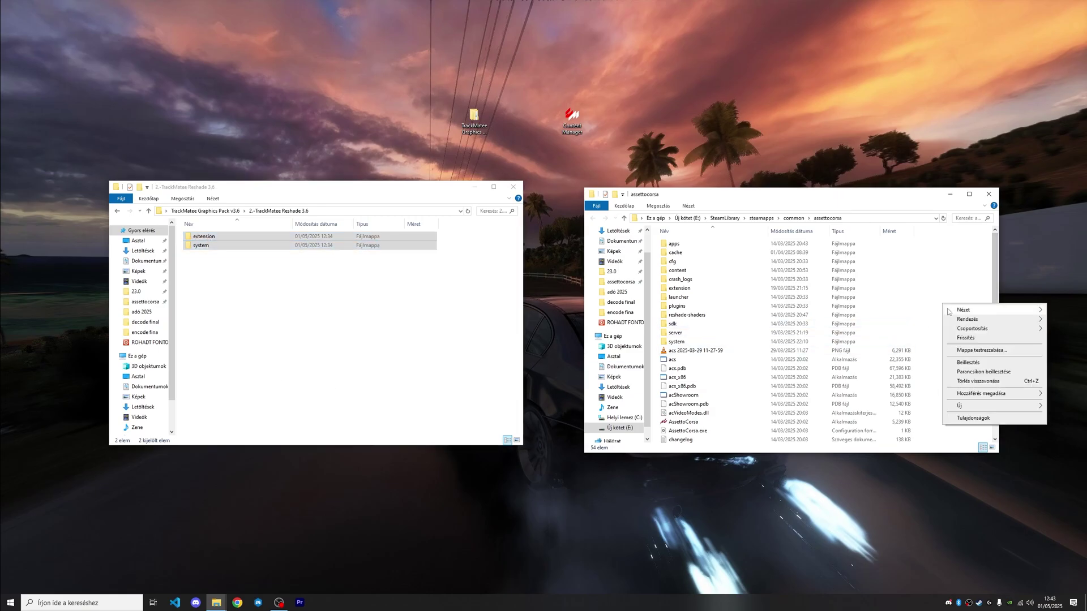
left_click(968, 362)
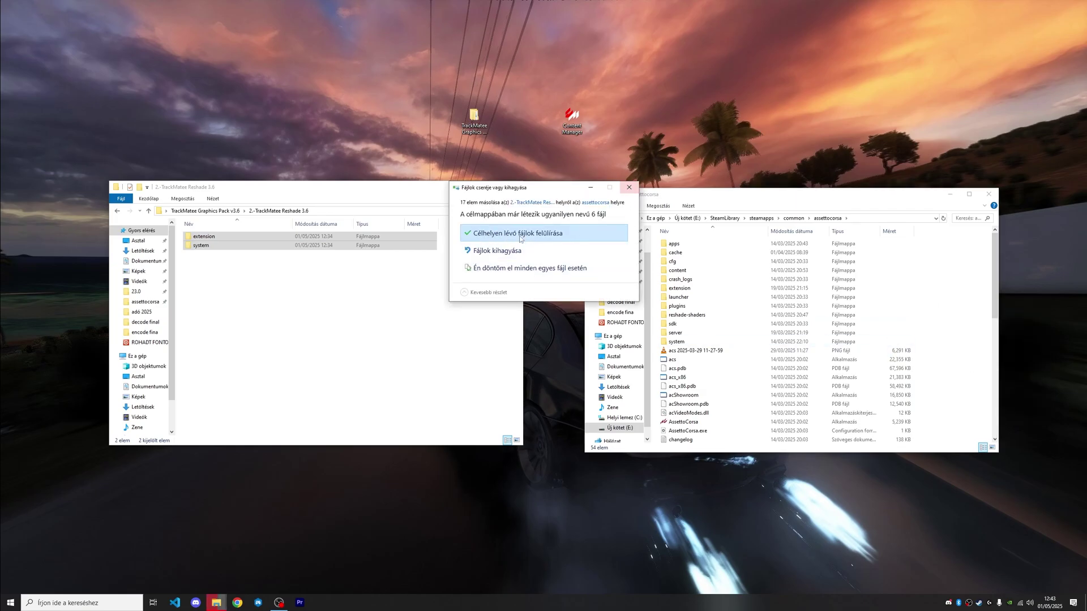
Replace the destination files, then open 3.-Camera Mods > Custom Dynacam By DobbyDriveReshade (High FOV)
left_click(629, 187)
key("alt+Up")
left_click(219, 256)
double_click(219, 256)
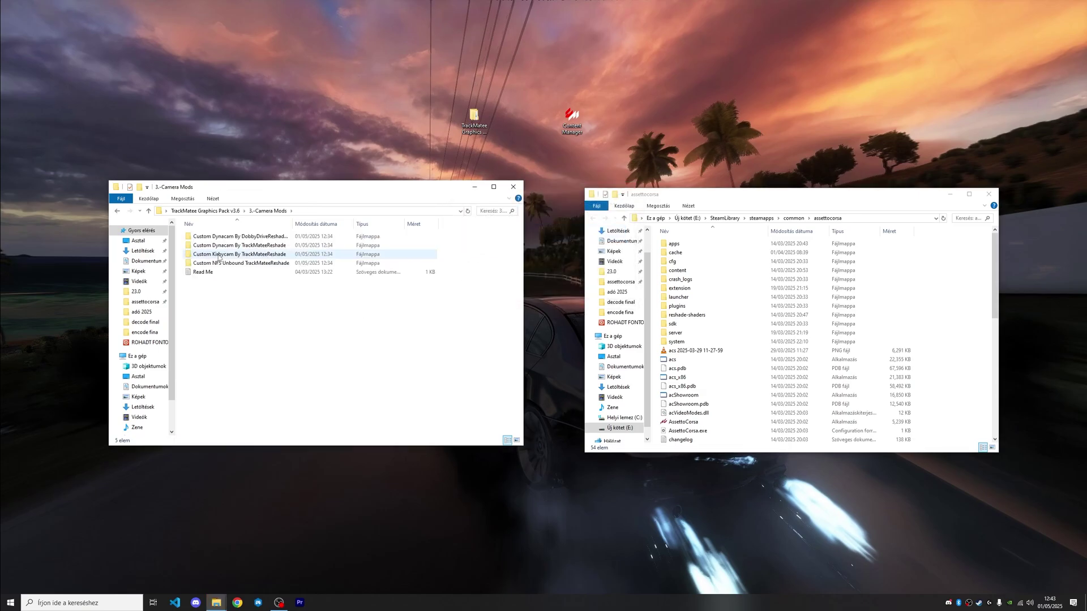
left_click(265, 246)
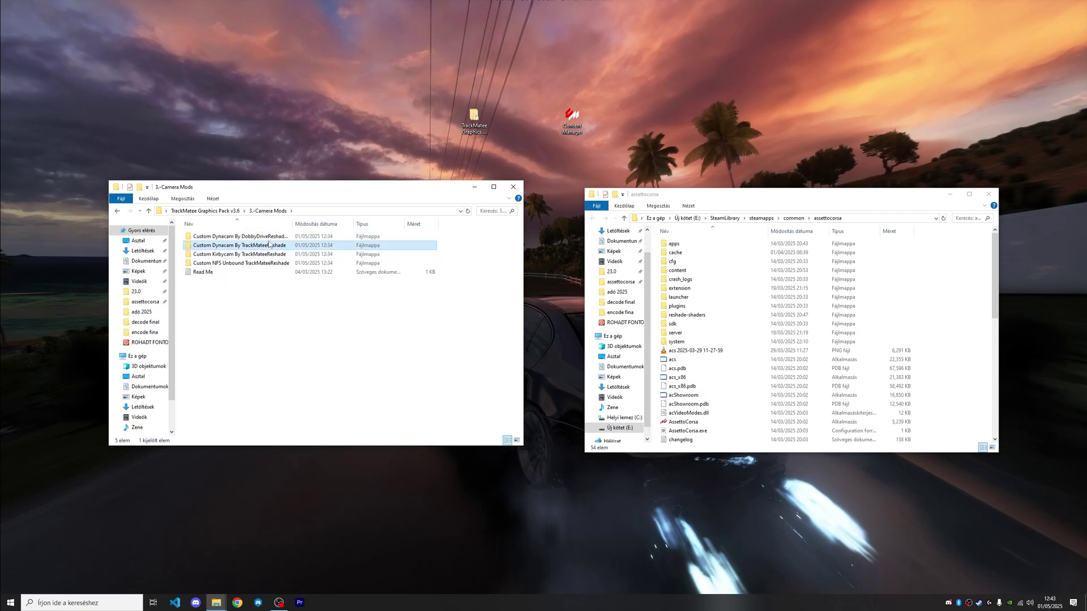
left_click(268, 236)
double_click(264, 238)
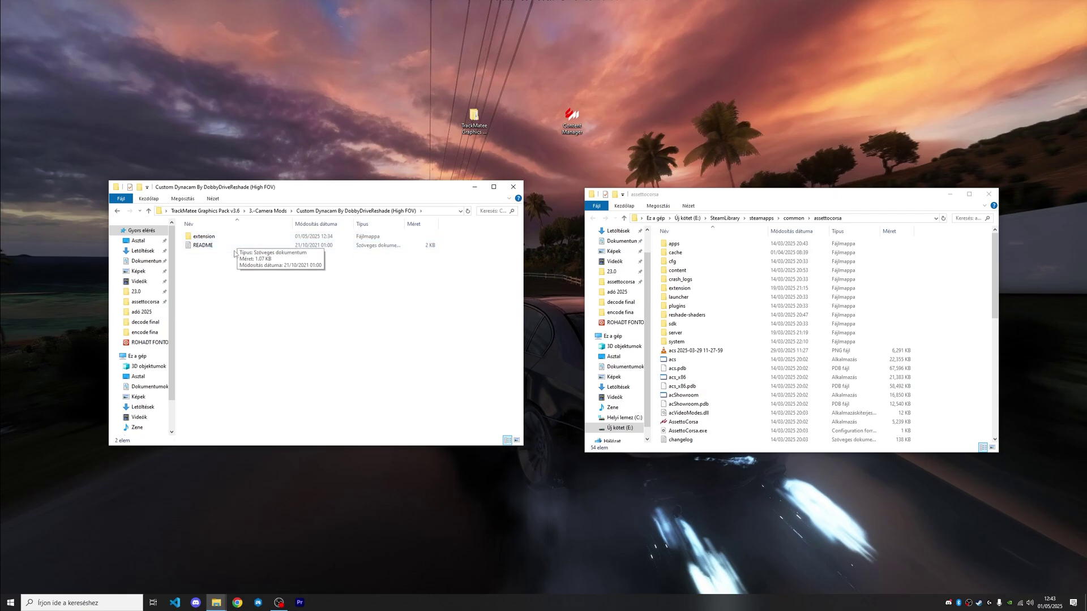
Copy its extension folder into assettocorsa and return to 3.-Camera Mods
left_click(211, 237)
right_click(211, 240)
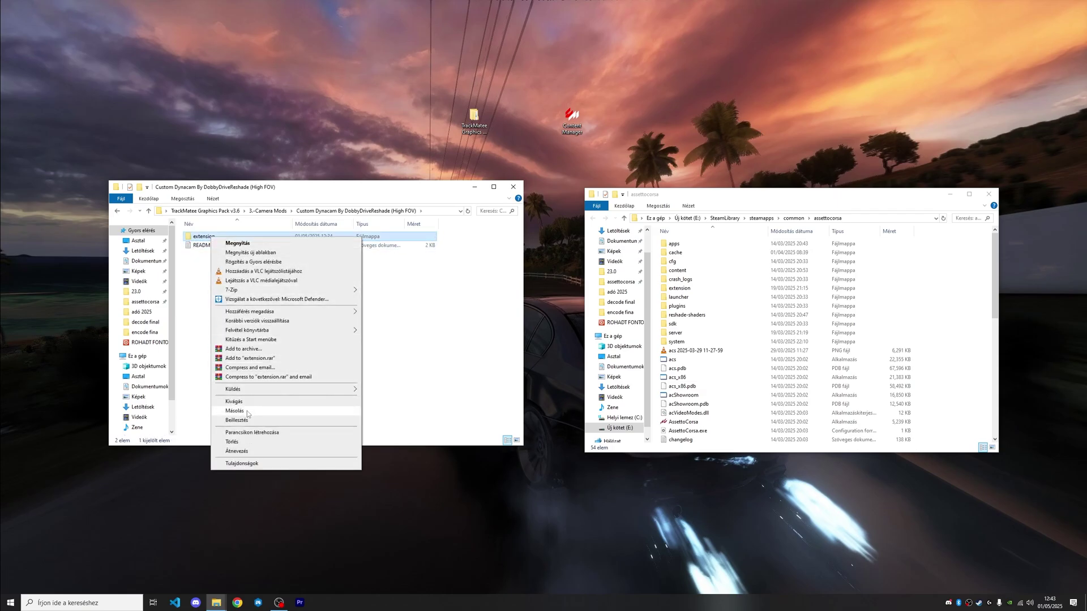
left_click(235, 409)
right_click(950, 367)
left_click(961, 401)
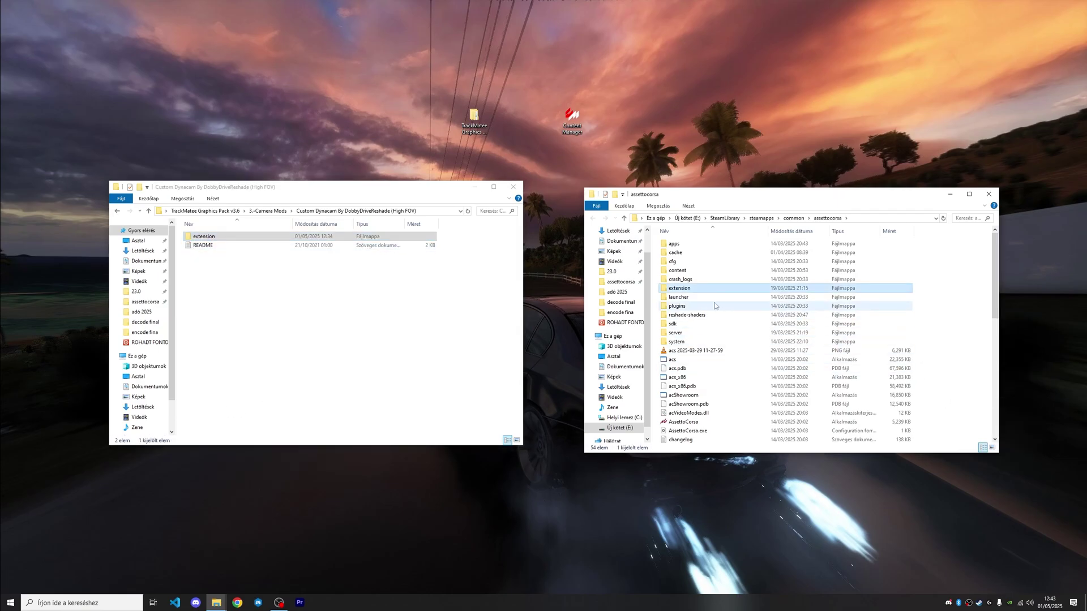
left_click(278, 286)
key("BackSpace")
key("BackSpace")
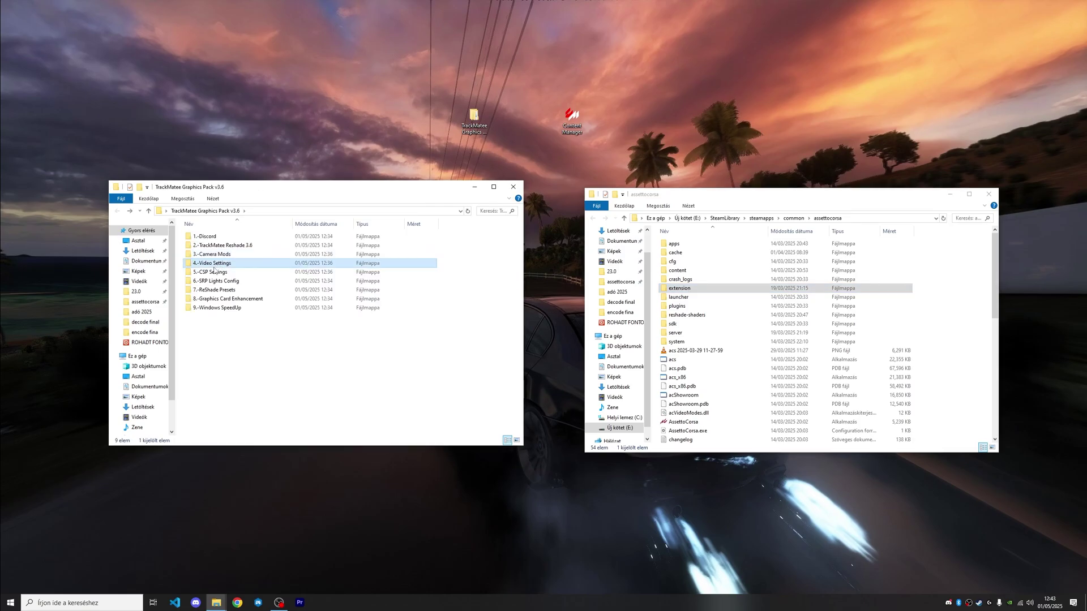
Apply the High Quality VIDEO preset from 4.-Video Settings through Content Manager, then minimize it
double_click(216, 264)
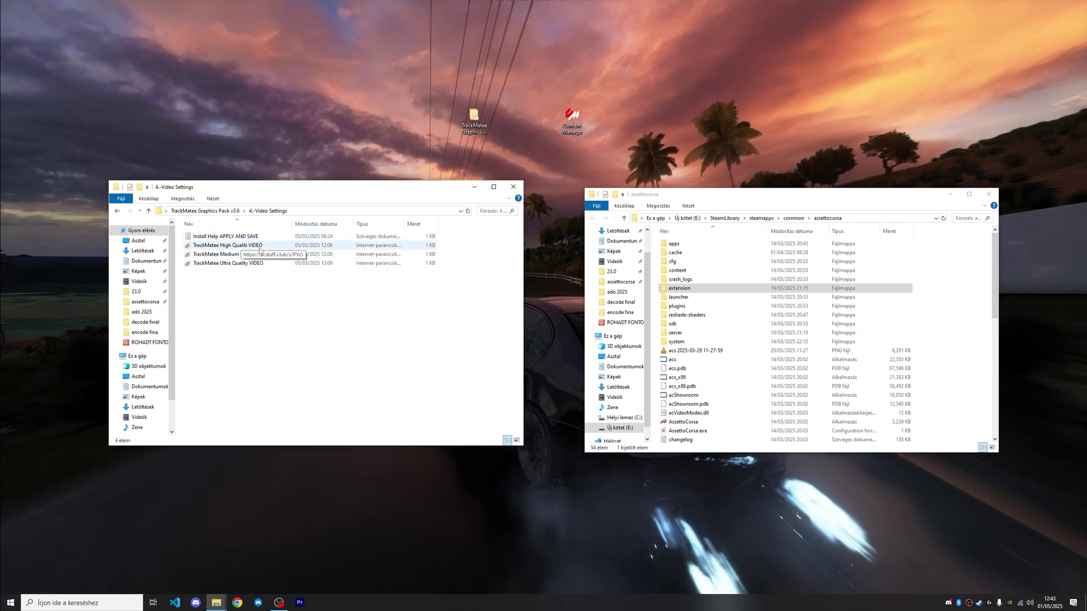
double_click(219, 247)
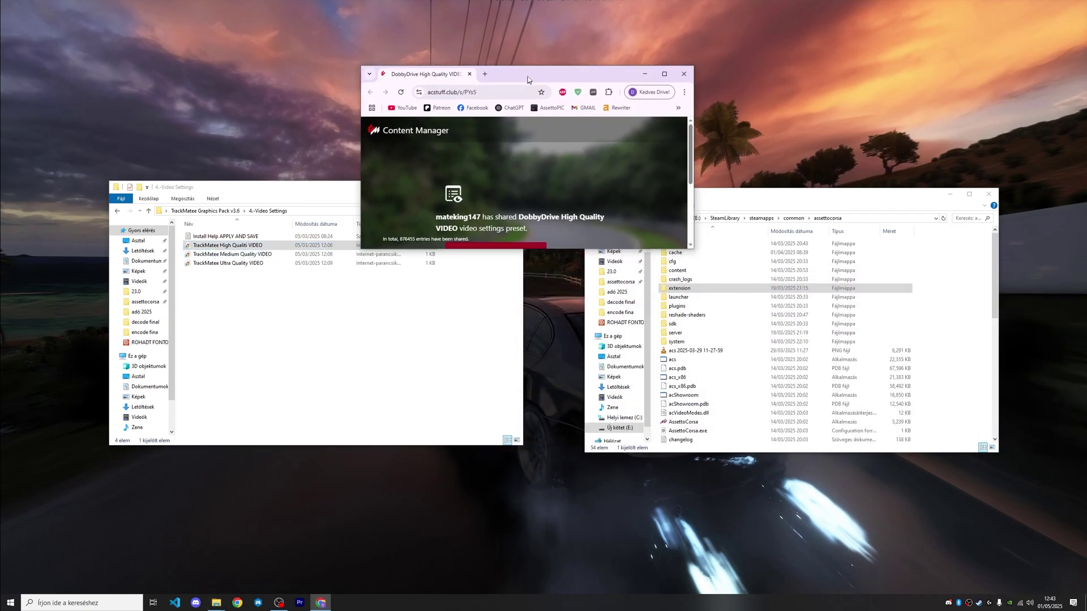
left_click_drag(567, 249, 566, 383)
left_click(497, 315)
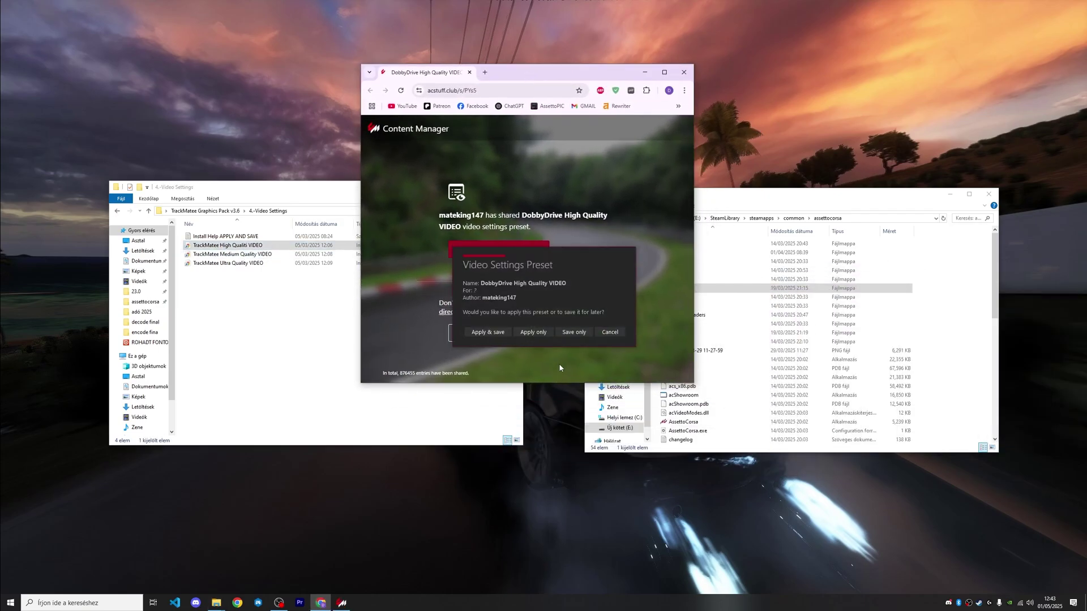
left_click(498, 333)
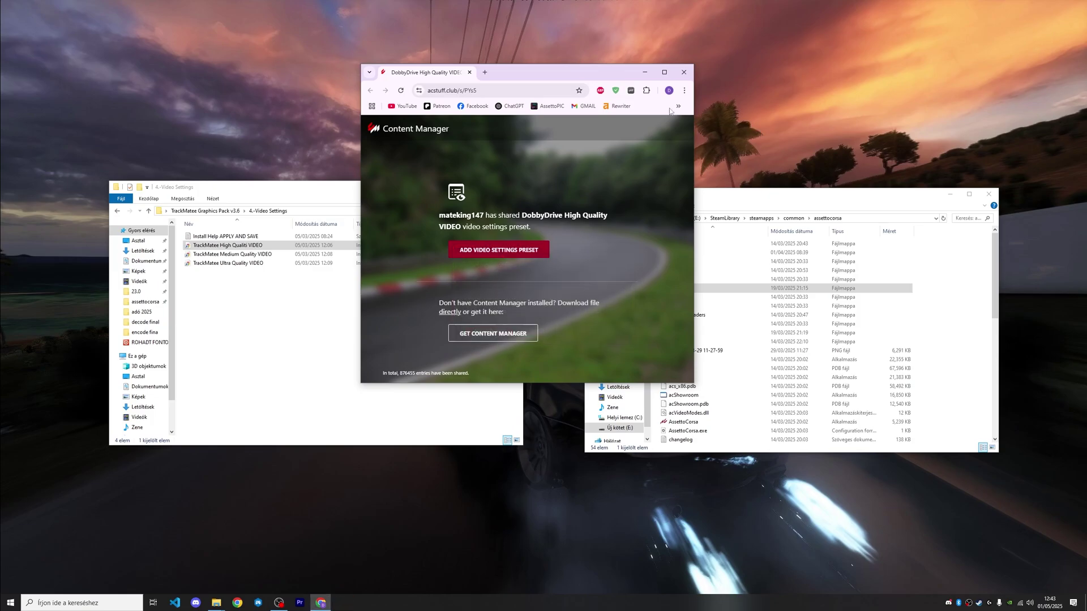
left_click(848, 141)
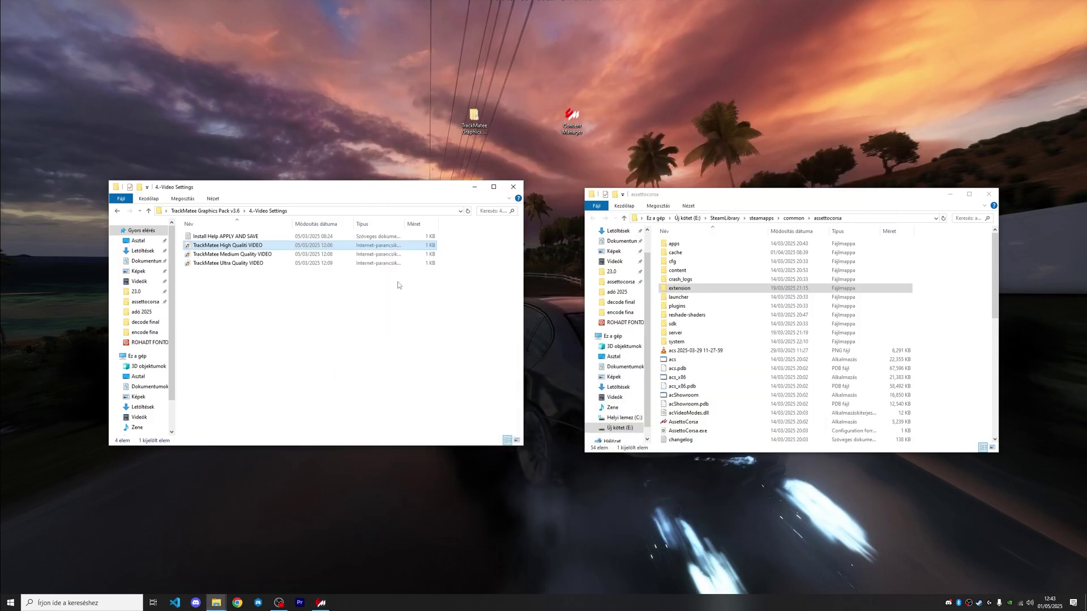
Load the Ultra Settings CSP preset from 5.-CSP Settings into Content Manager and confirm it
key("alt+Up")
double_click(236, 274)
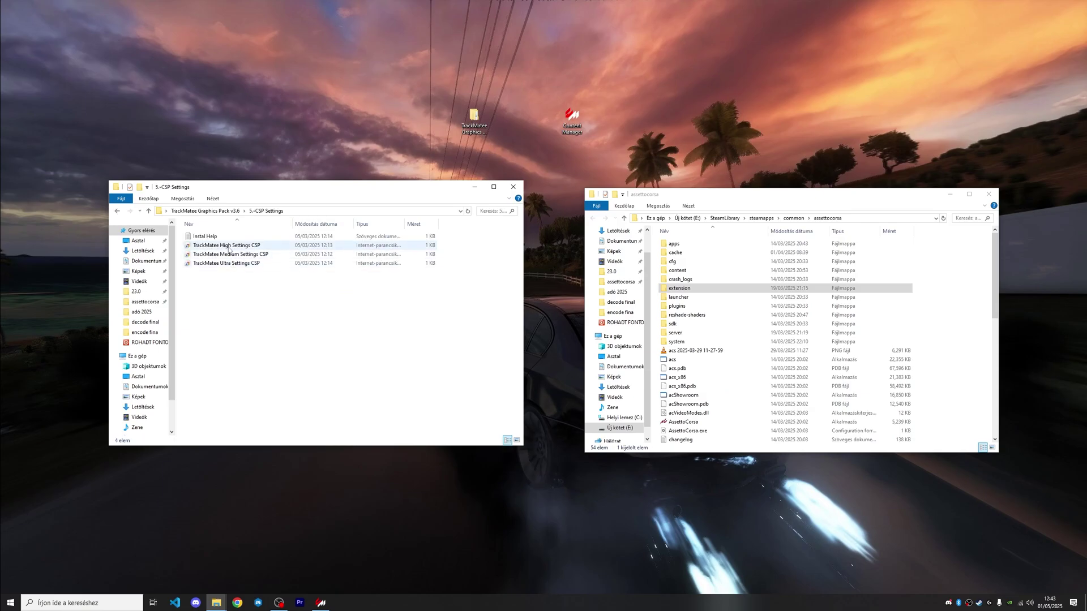
double_click(225, 264)
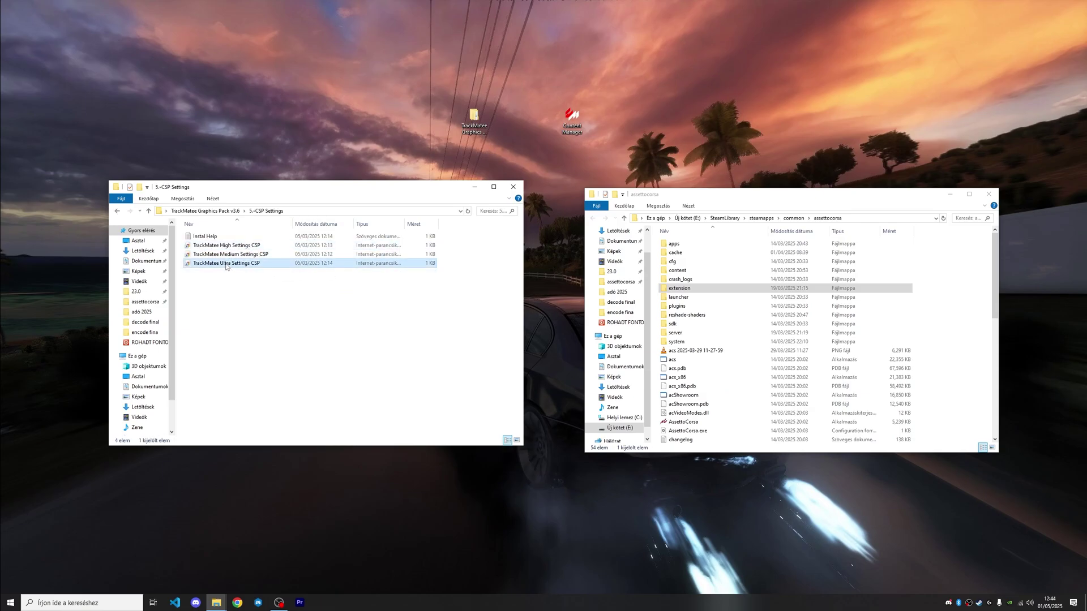
left_click(514, 250)
left_click(684, 72)
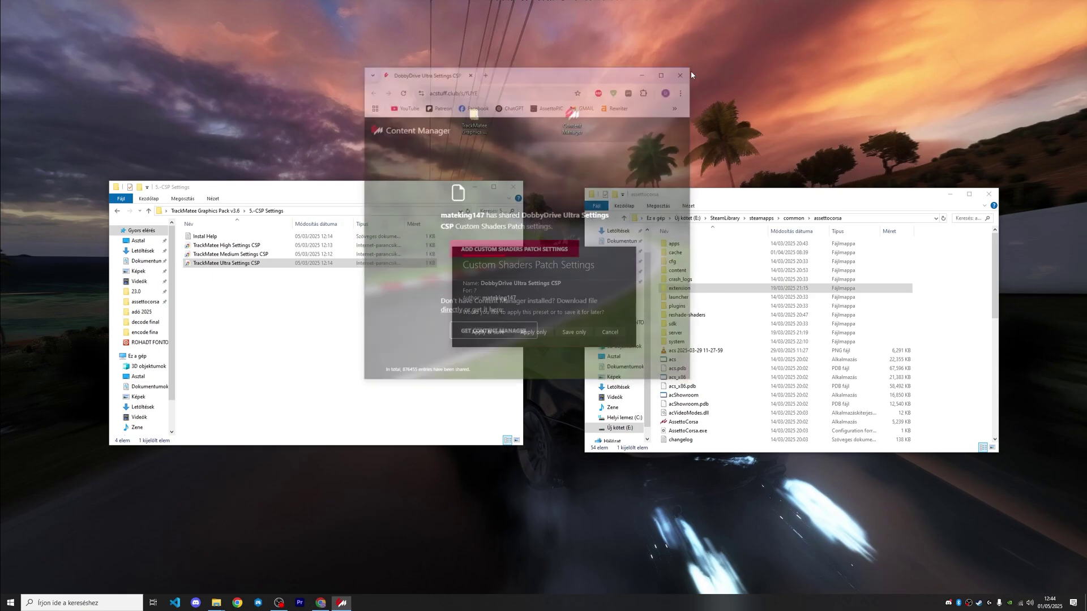
left_click(611, 332)
key("BackSpace")
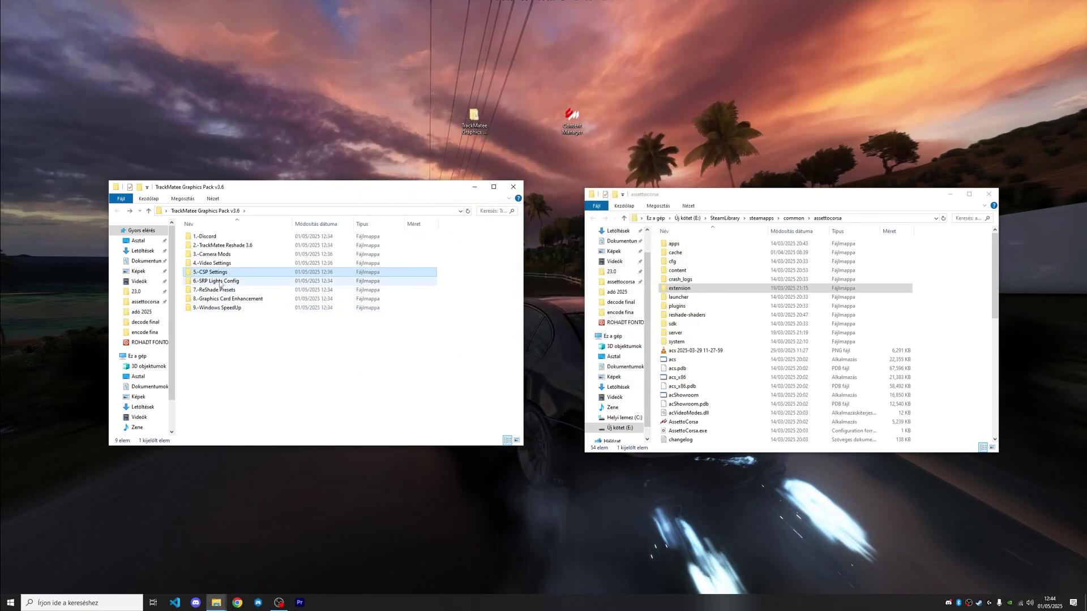
Copy 6.-SRP Lights Config's content folder into assettocorsa, replacing existing files
double_click(219, 283)
left_click(199, 238)
mouse_move(196, 239)
left_mouse_down()
mouse_move(835, 300)
mouse_move(946, 291)
left_mouse_up()
left_click(546, 236)
key("BackSpace")
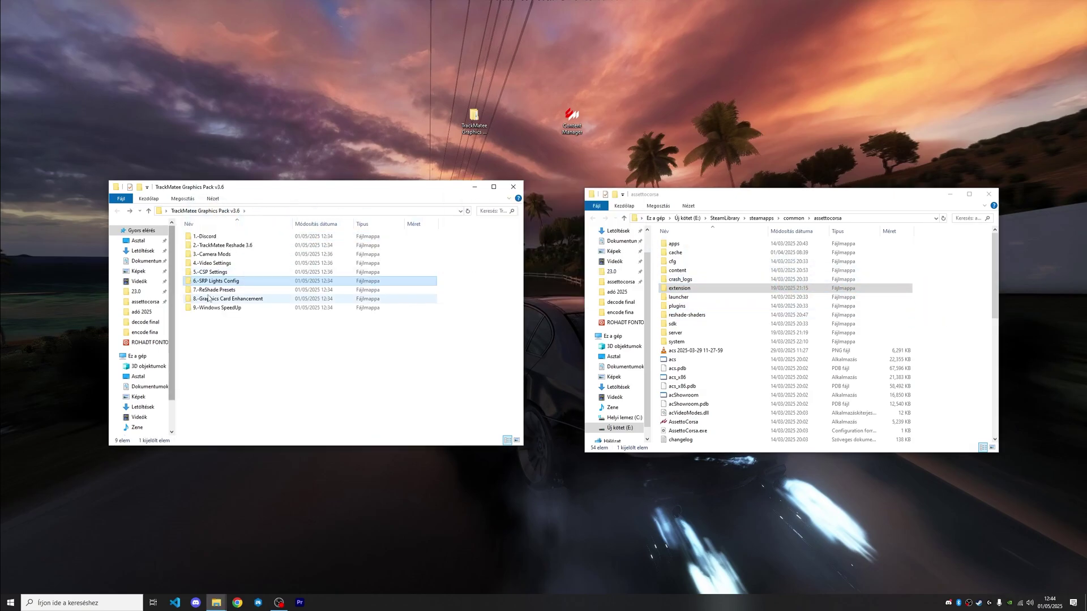
Run the Dobby ReShade setup from 7.-ReShade Presets, targeting acs.exe with DirectX 10/11/12
double_click(219, 291)
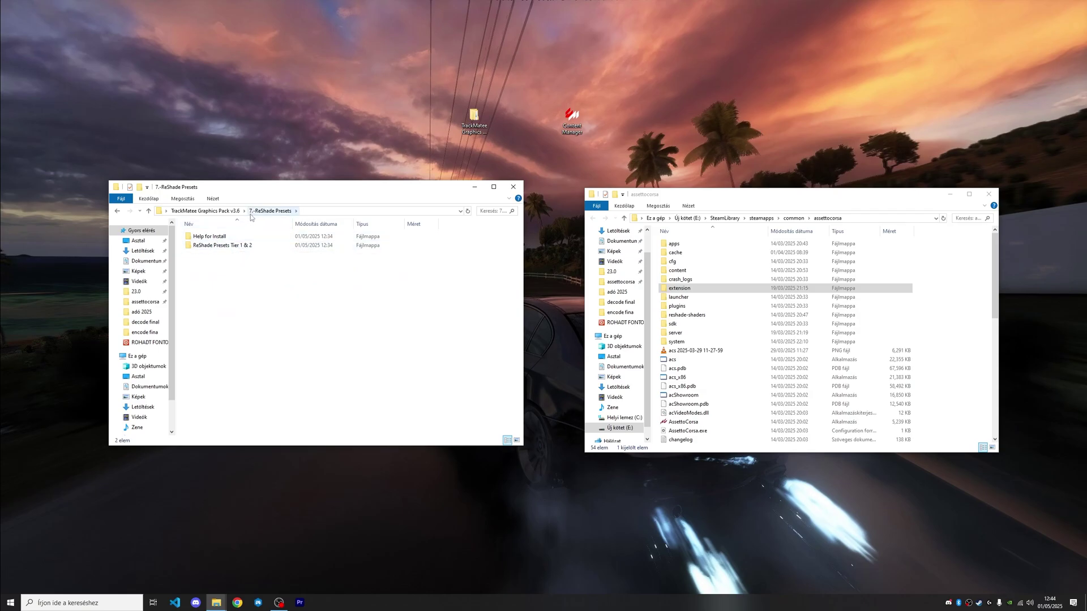
double_click(221, 238)
double_click(289, 257)
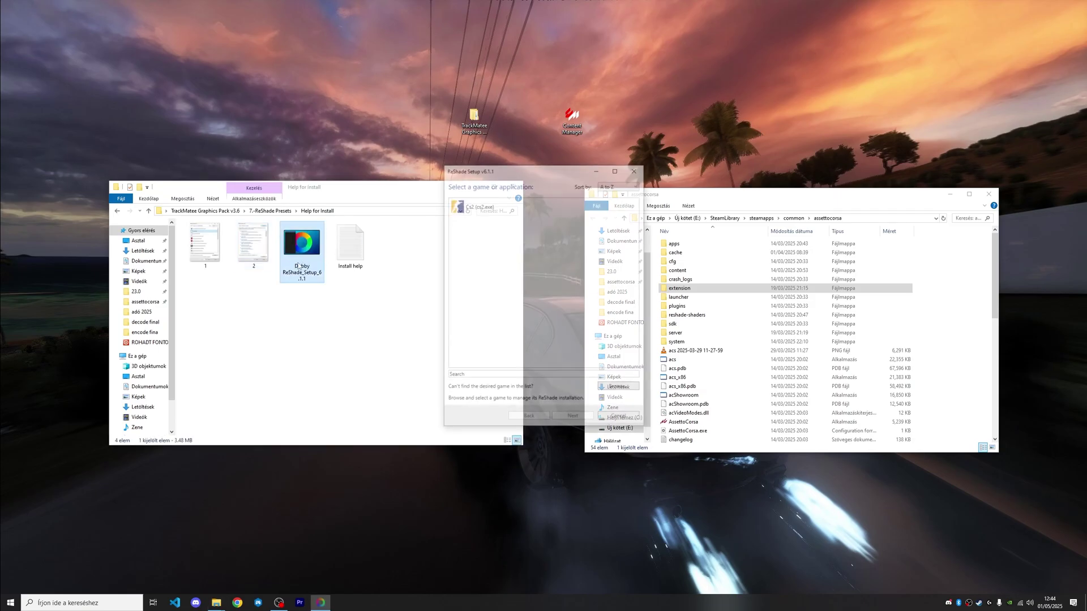
left_click_drag(510, 176, 378, 174)
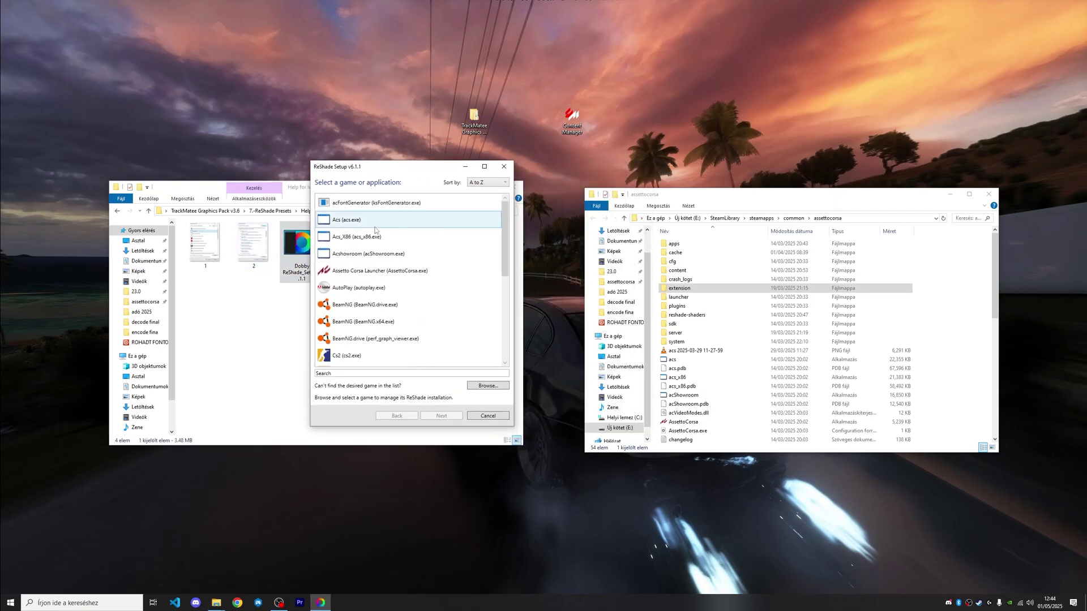
left_click(346, 239)
left_click(350, 221)
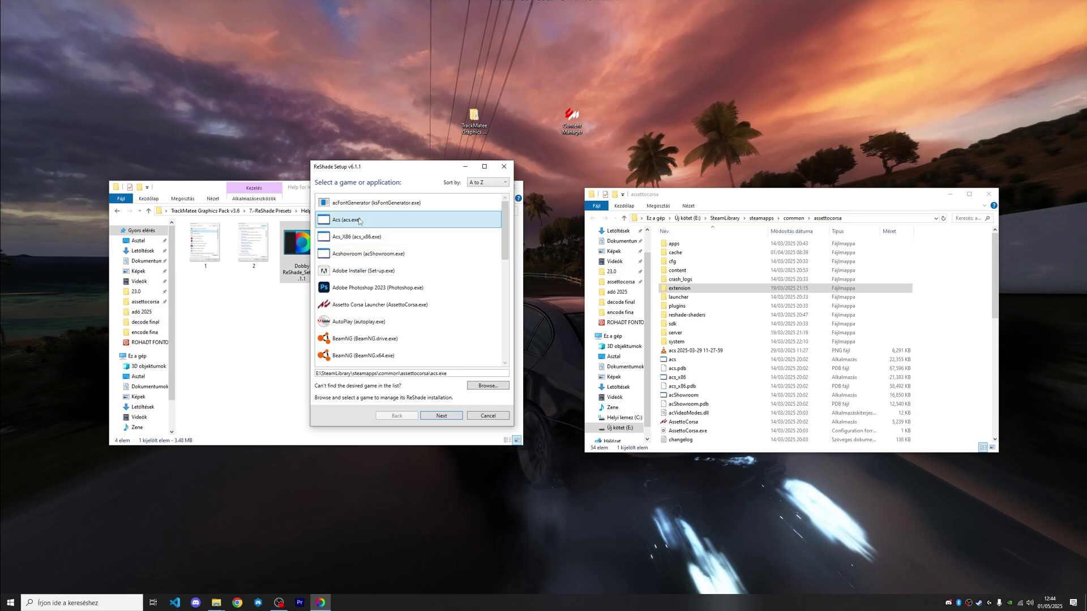
left_click(440, 417)
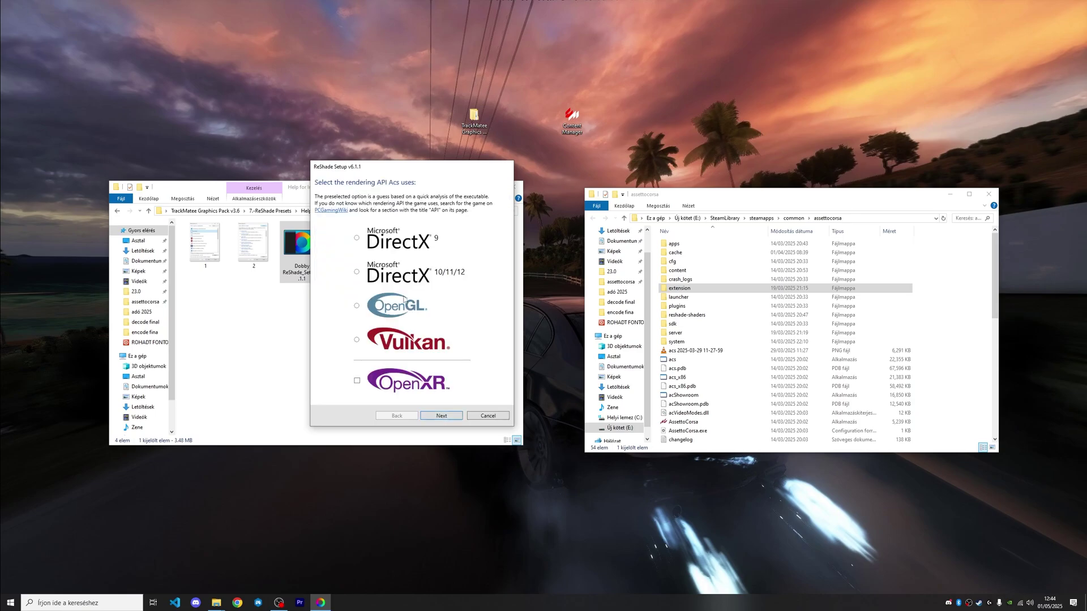
left_click(445, 419)
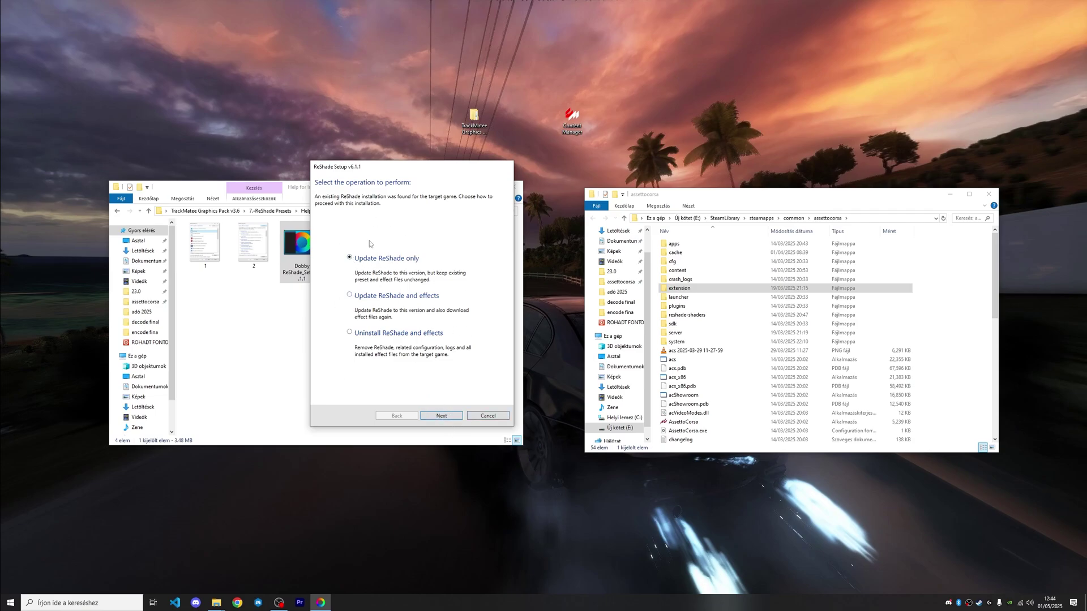
Close ReShade setup and open 8.-Graphics Card Enhancement > AMD Settings > Radeon Software Settings
left_click(488, 416)
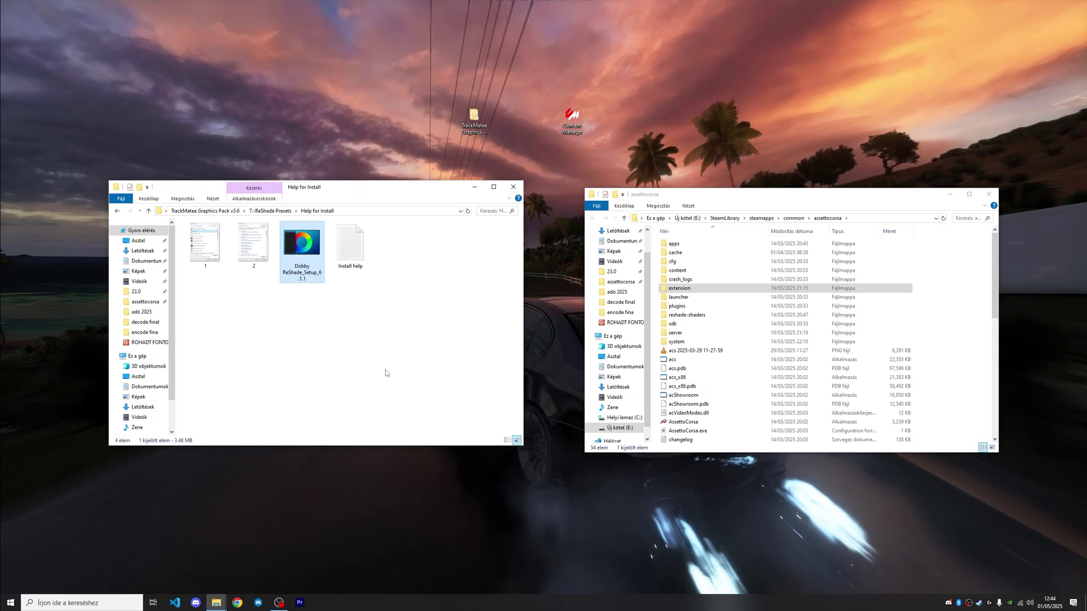
key("BackSpace")
key("BackSpace")
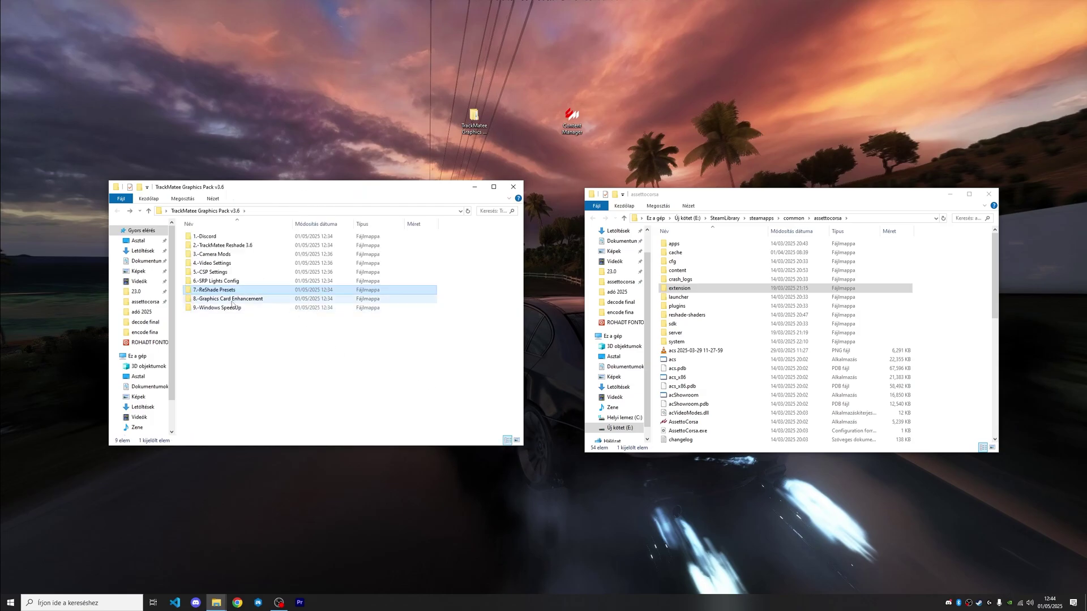
double_click(232, 300)
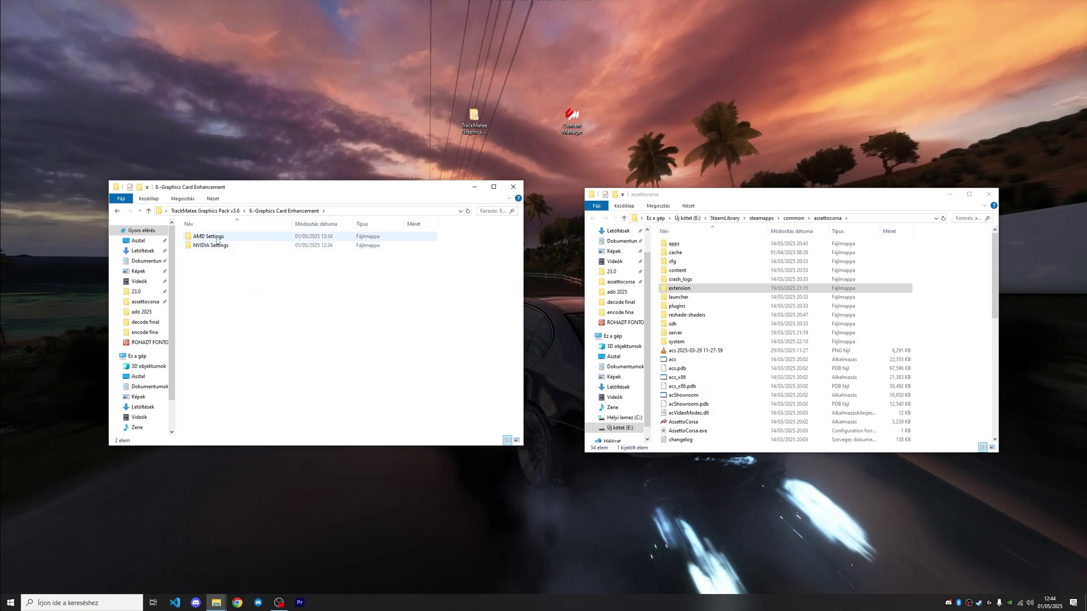
double_click(216, 240)
double_click(213, 240)
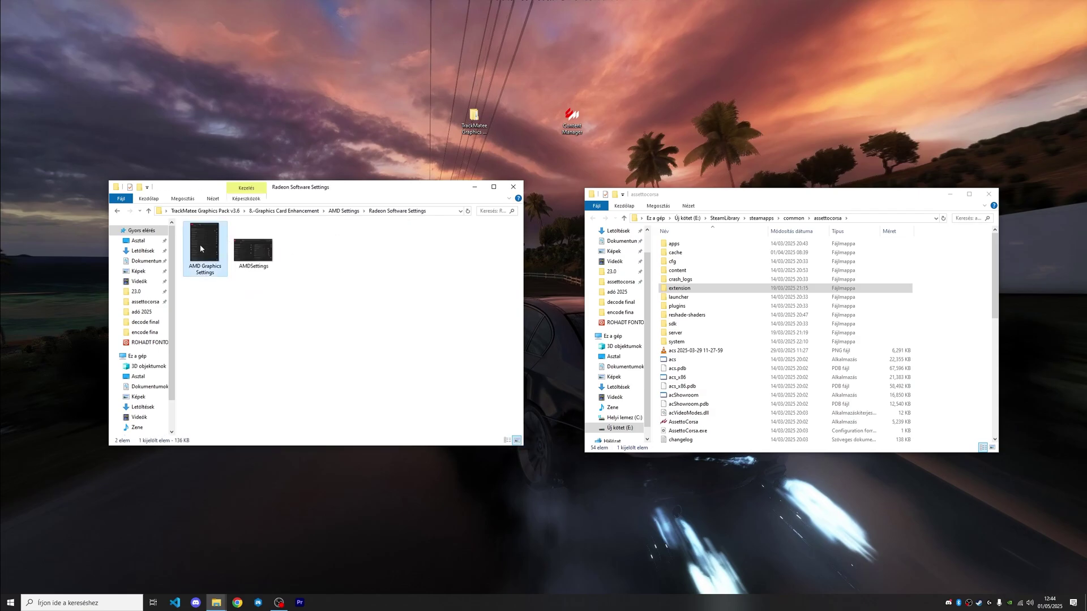
View the AMD Graphics Settings and AMDSettings images, then close the viewer and go back
double_click(221, 274)
left_click(255, 262)
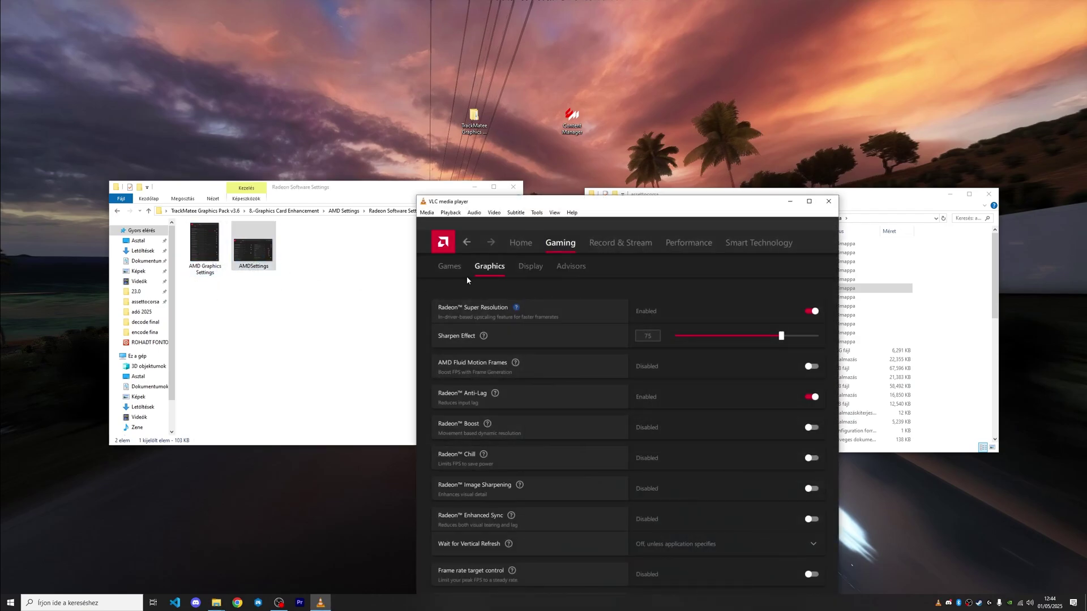
left_click_drag(565, 204, 411, 139)
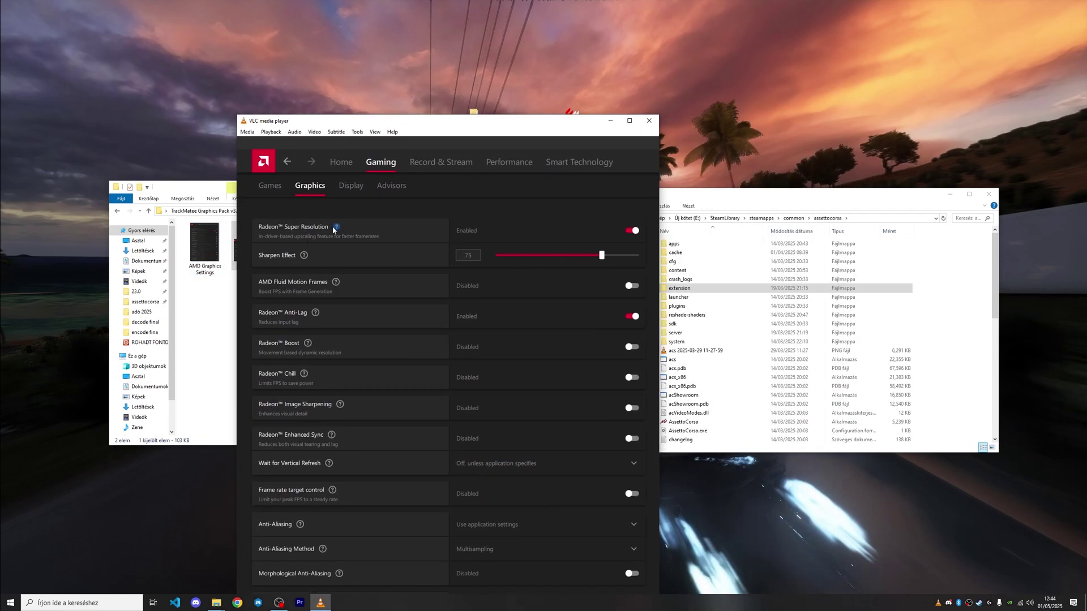
left_click(649, 120)
key("BackSpace")
key("BackSpace")
key("BackSpace")
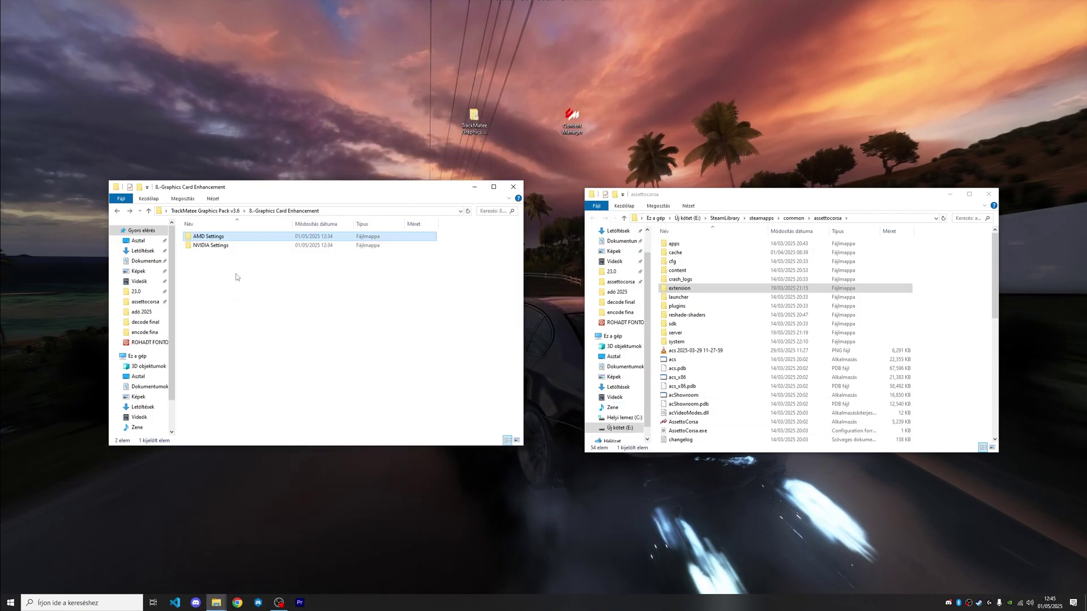
double_click(227, 311)
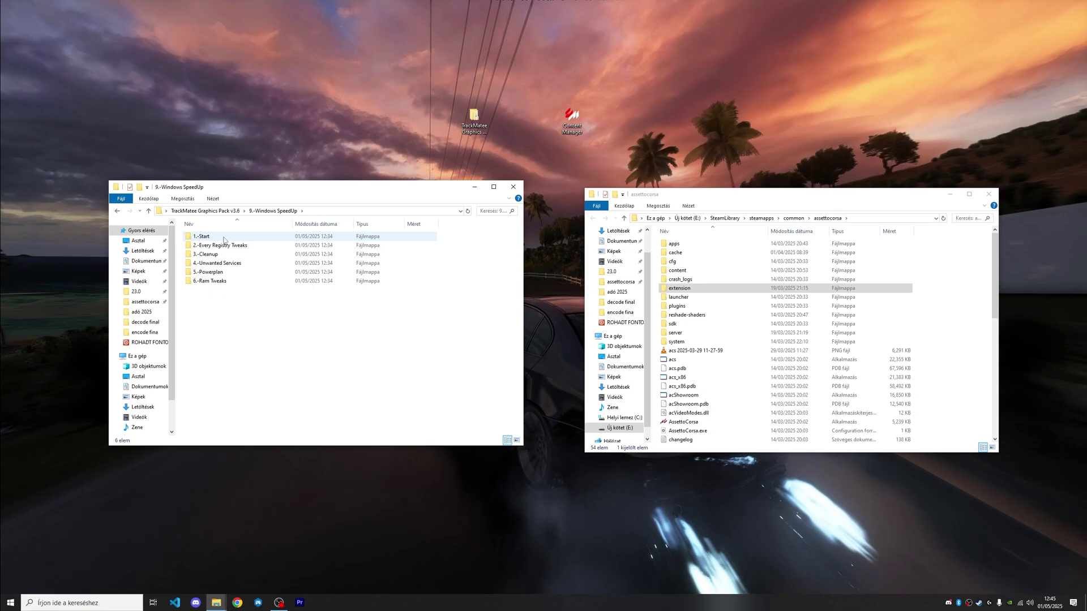
double_click(221, 239)
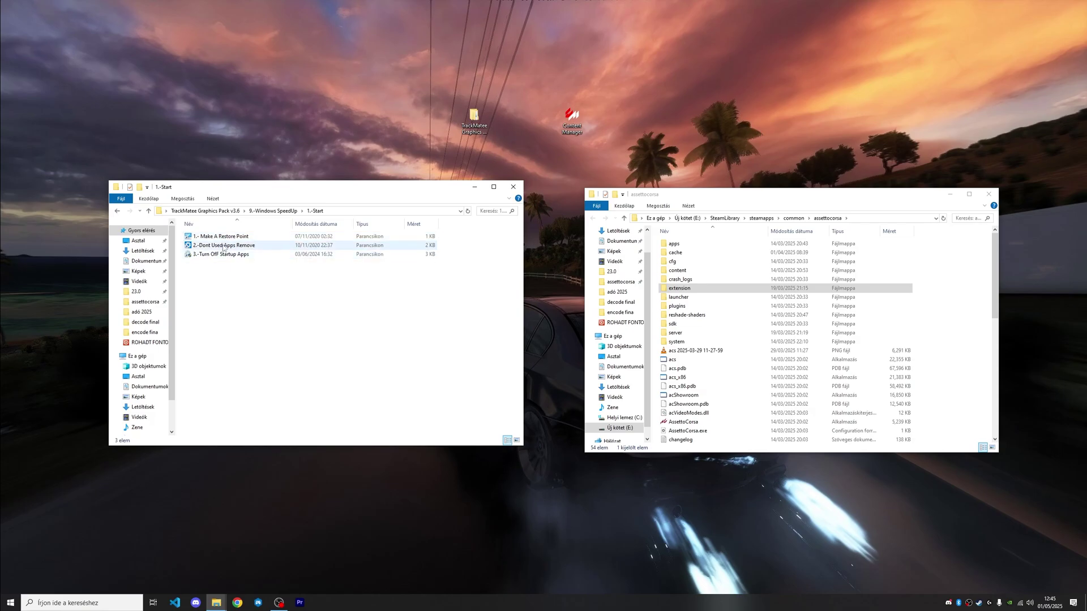
key("alt+Left")
double_click(214, 245)
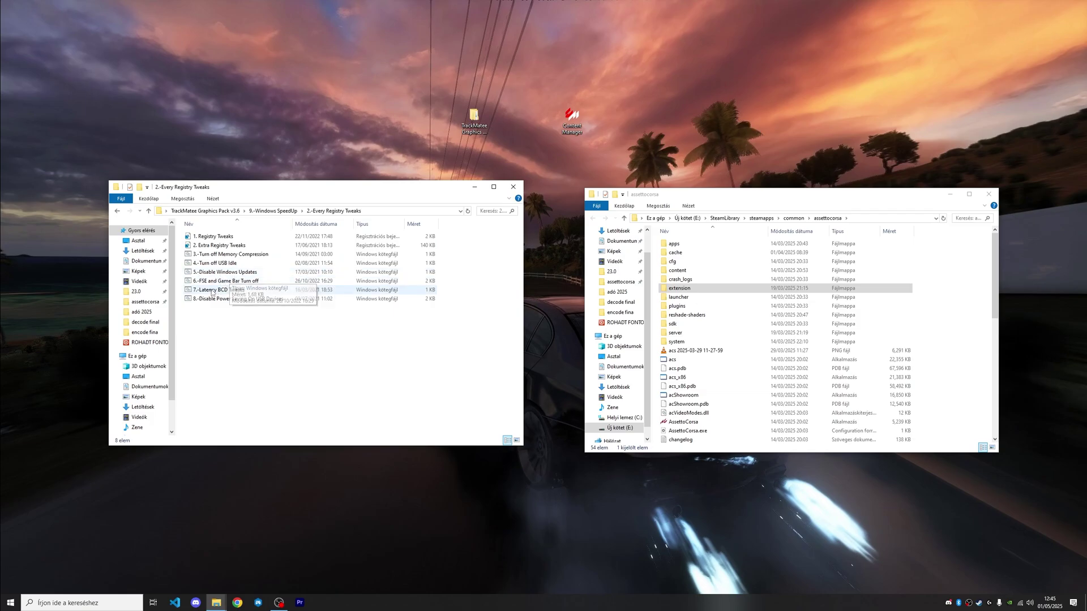
key("alt+Left")
double_click(248, 255)
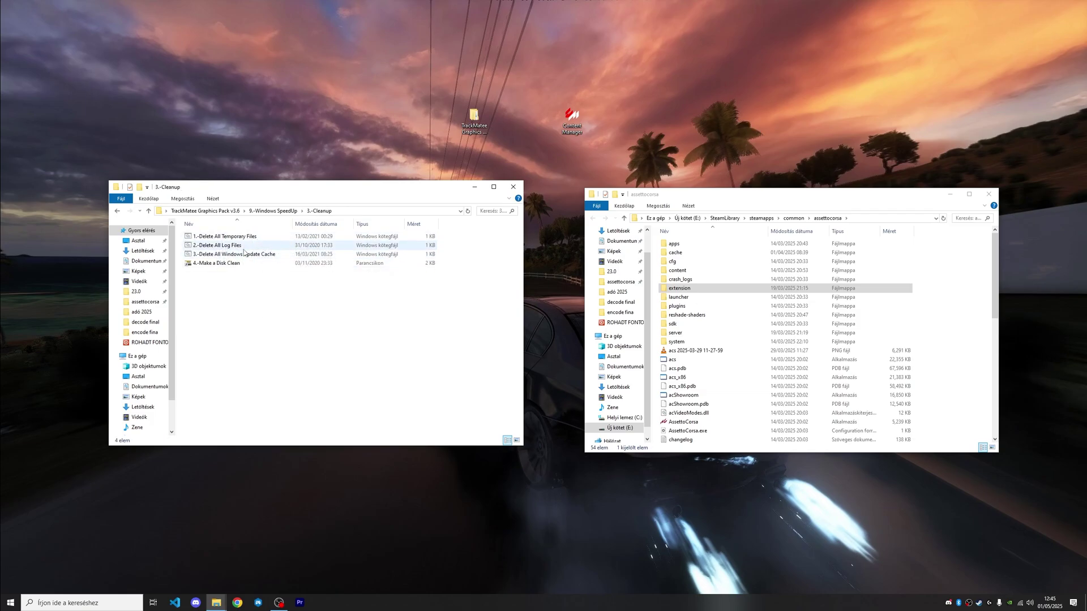
key("alt+Left")
key("alt+Left")
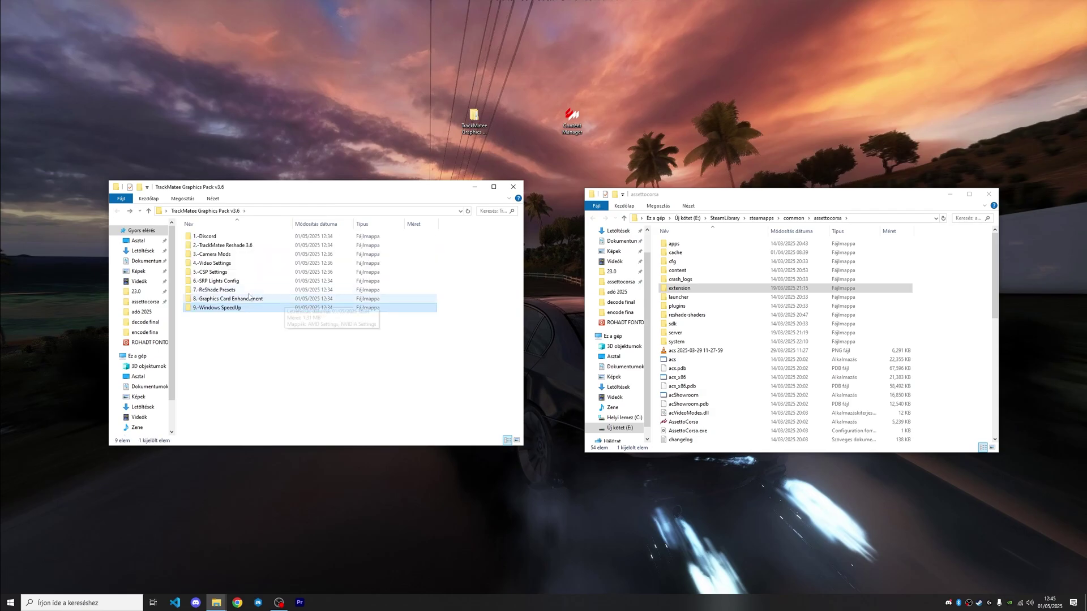
left_click(331, 354)
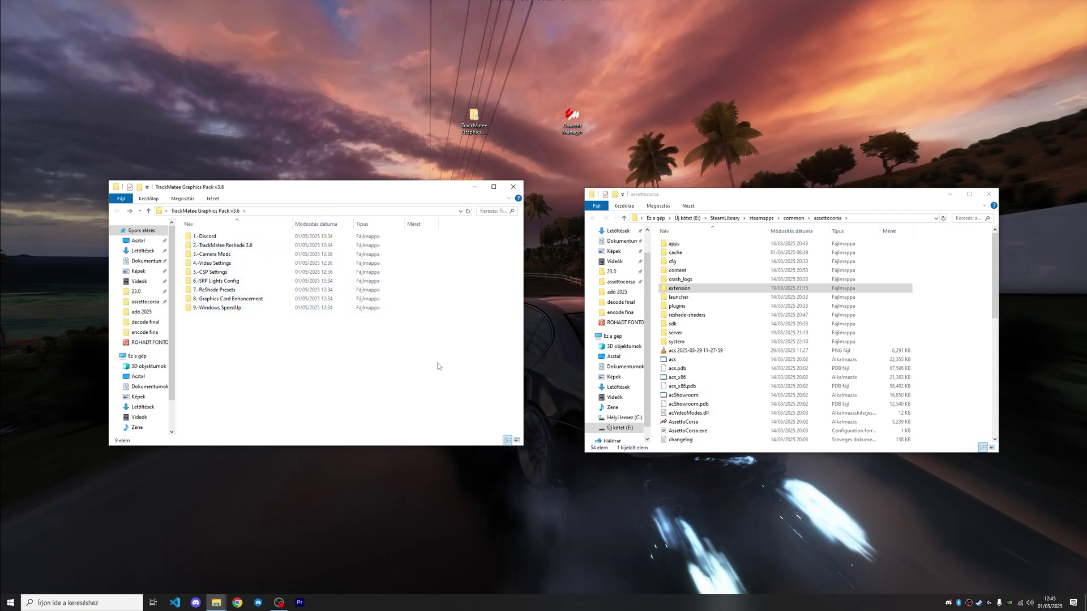
Close both Explorer windows and launch Content Manager from the desktop shortcut
left_click(995, 195)
left_click(508, 189)
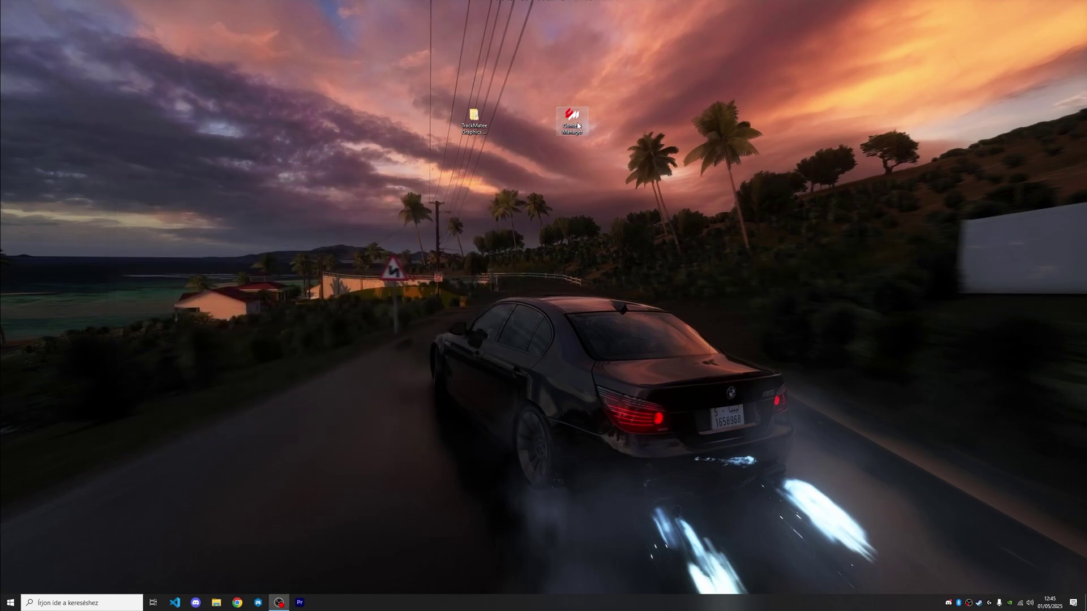
left_click_drag(572, 116, 572, 187)
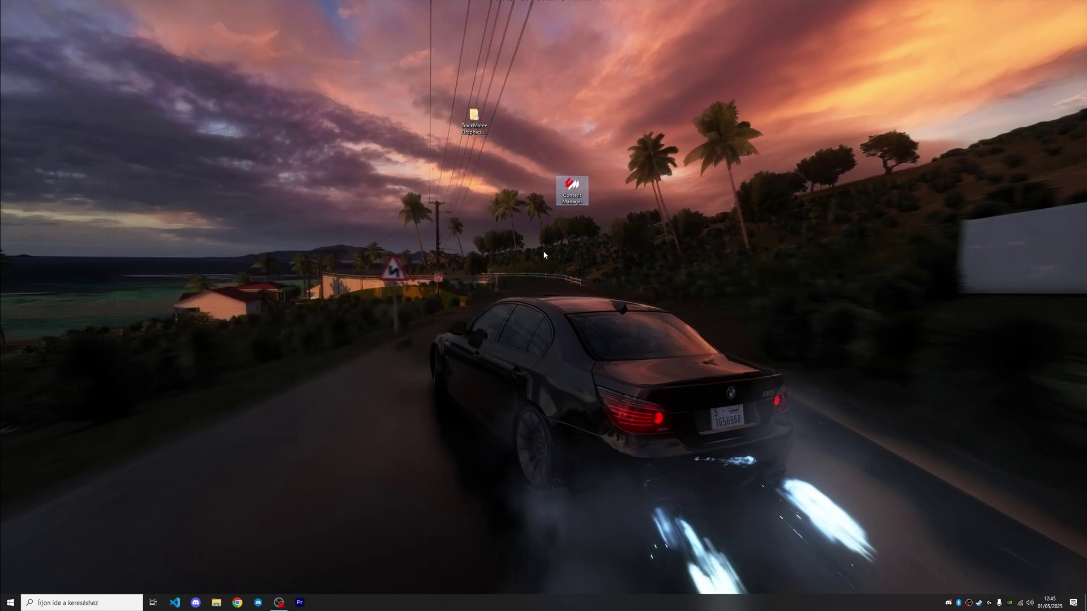
double_click(576, 195)
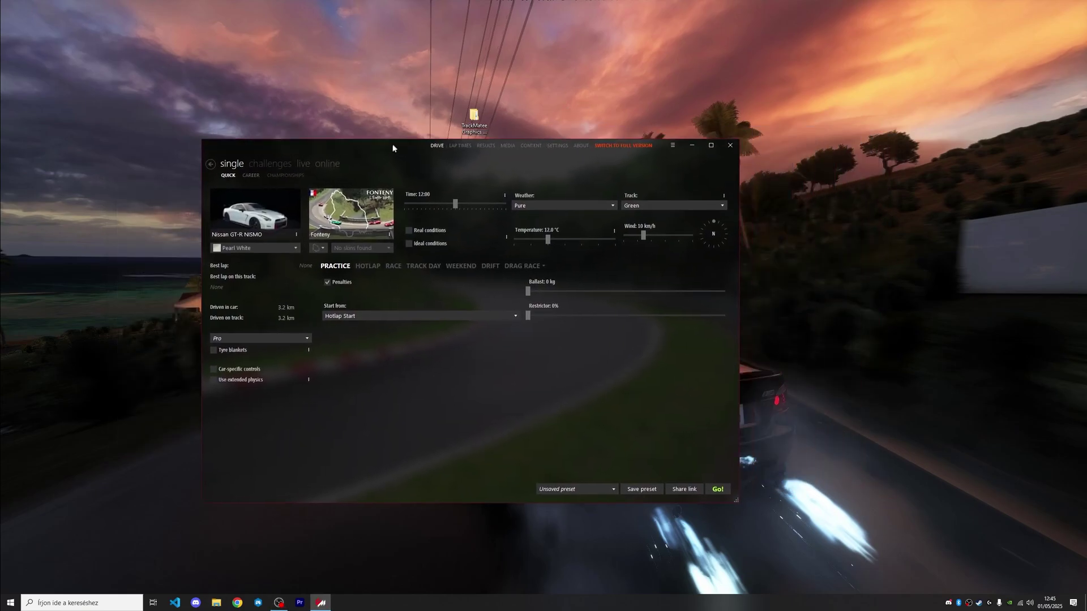
Check the Post-Processing Filter in Assetto Corsa video settings, keeping DobbyDriveReshade
left_click(548, 152)
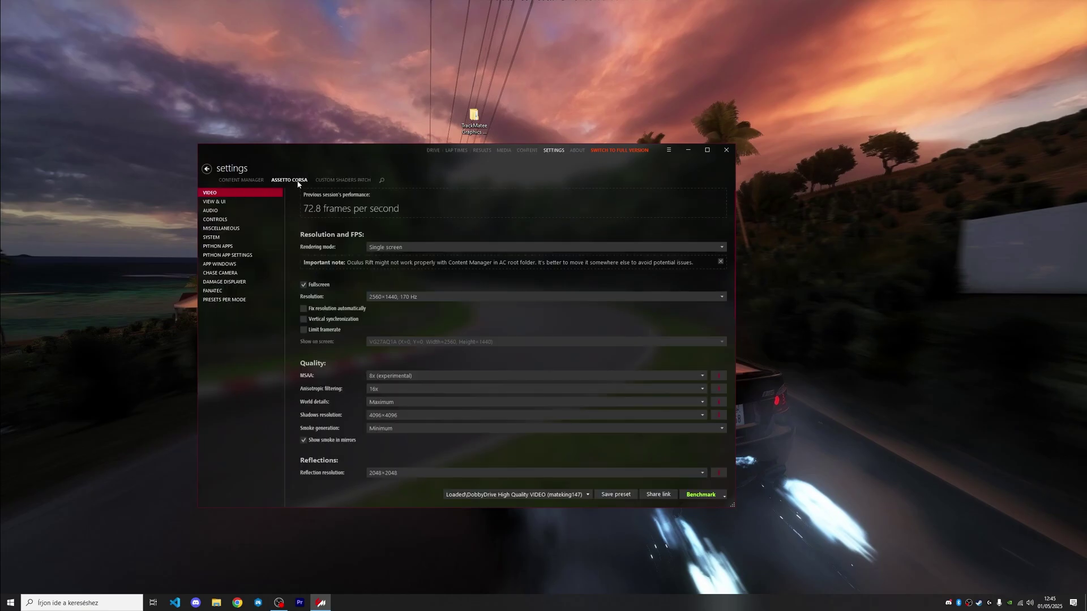
scroll(448, 374, "down", 5)
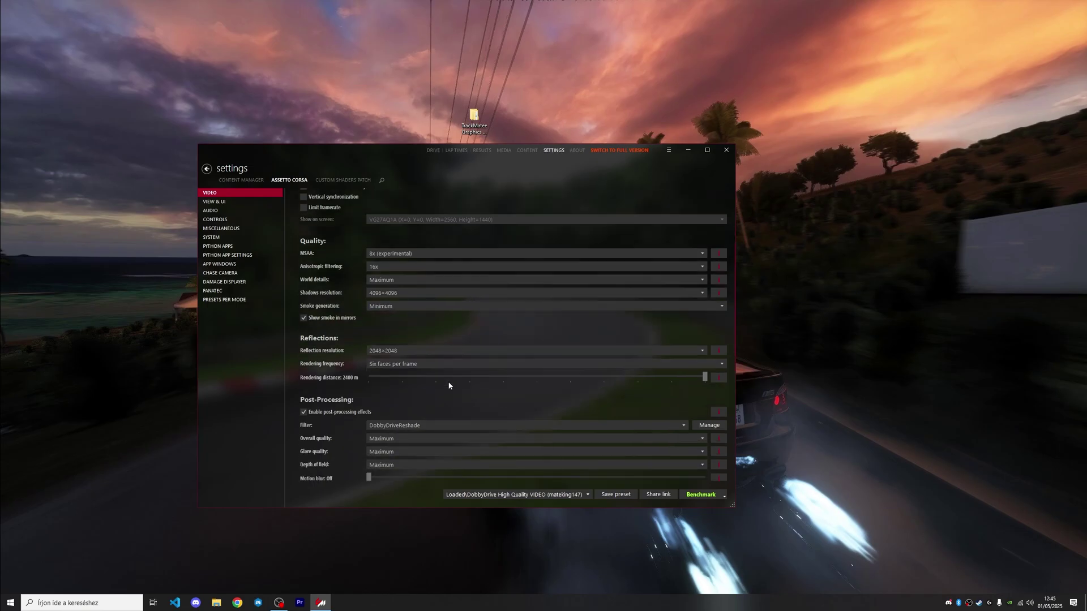
left_click(426, 385)
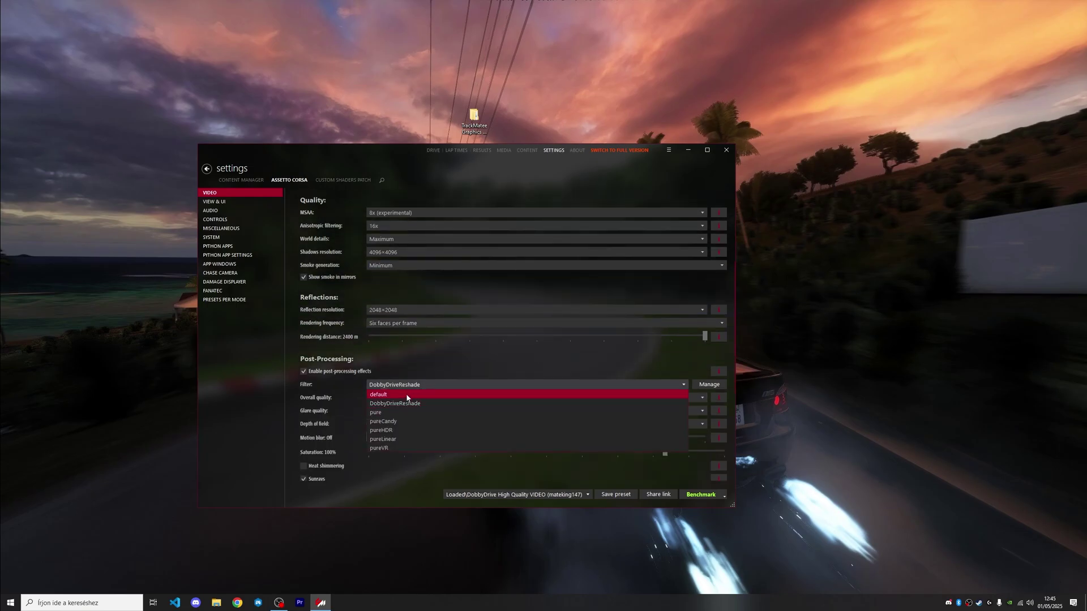
left_click(400, 404)
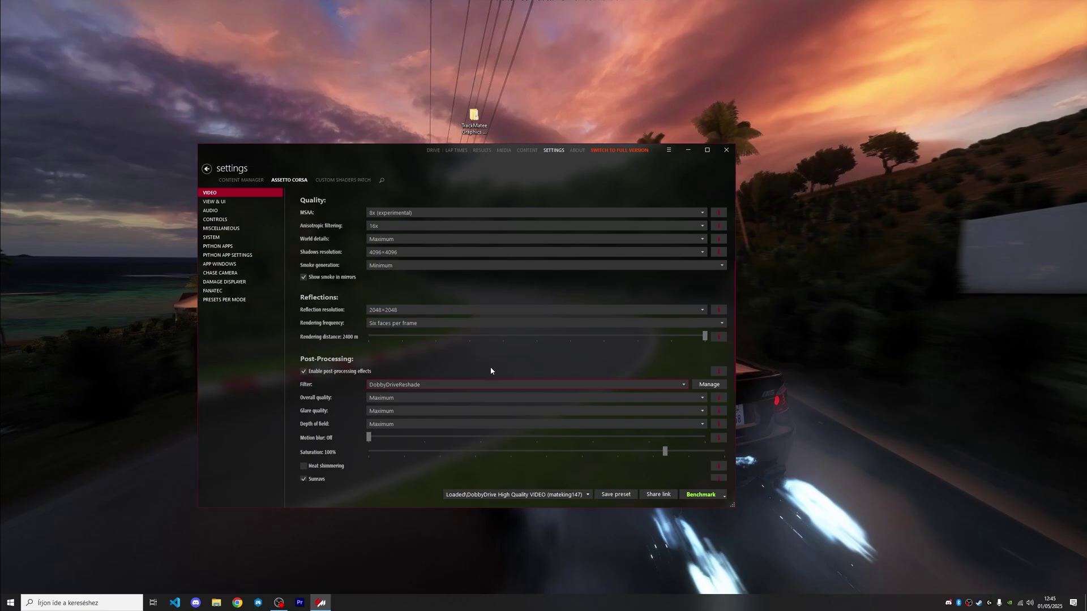
scroll(490, 368, "down", 2)
scroll(497, 391, "up", 5)
scroll(498, 390, "up", 1)
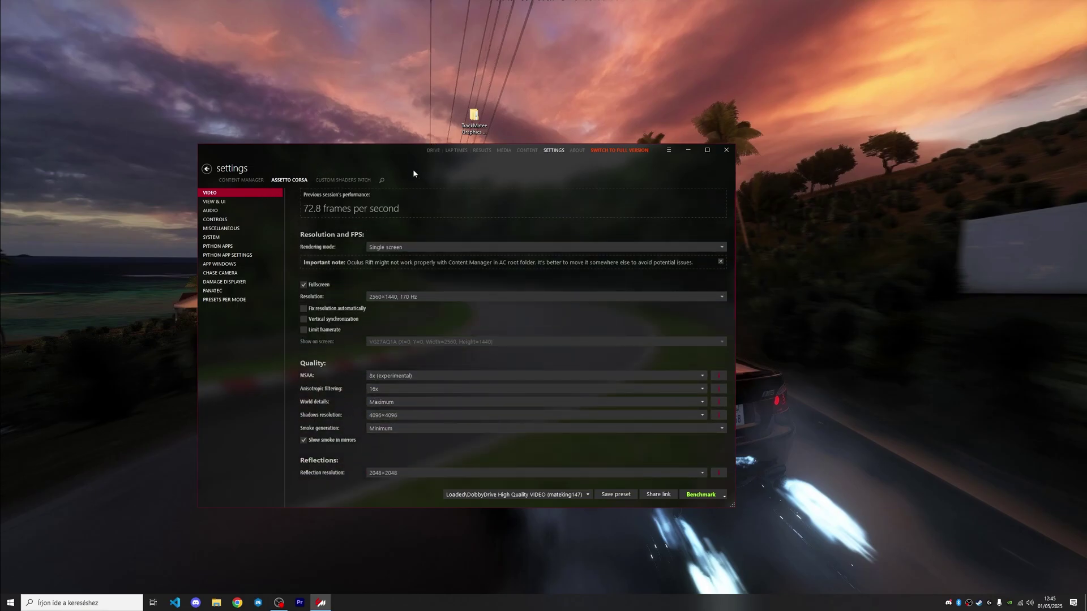
Start a Quick Drive practice in the Nissan GT-R NISMO at Fontenoy with Pure weather
left_click(431, 151)
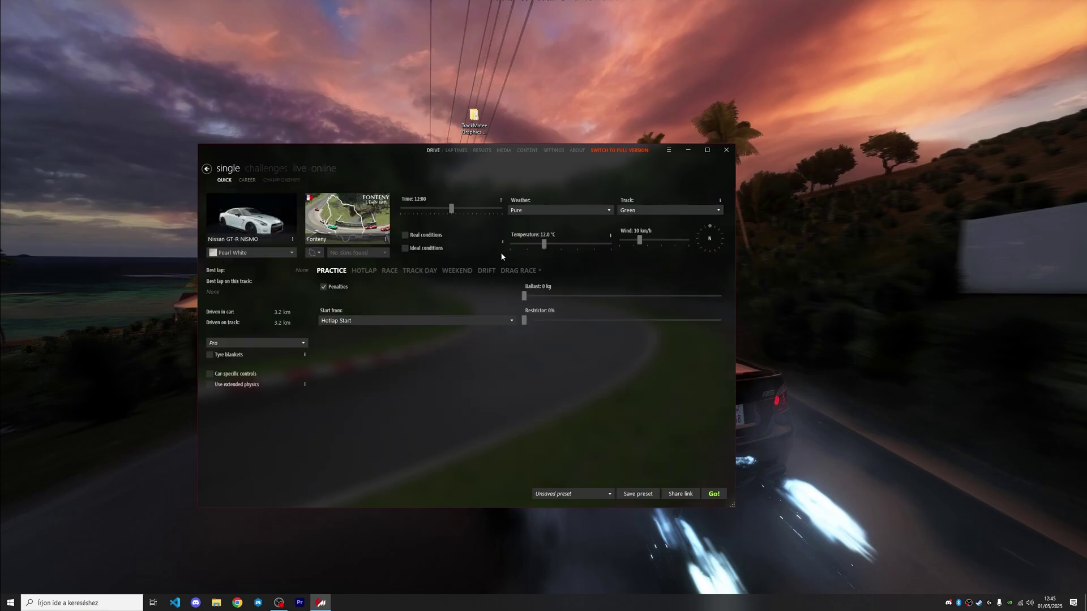
left_click(519, 210)
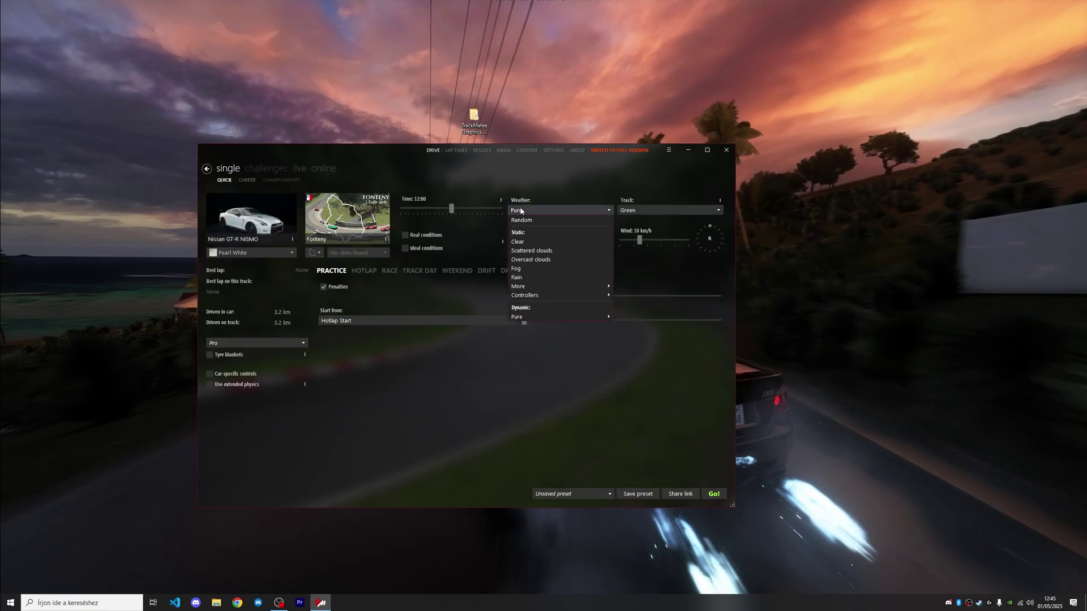
left_click(527, 317)
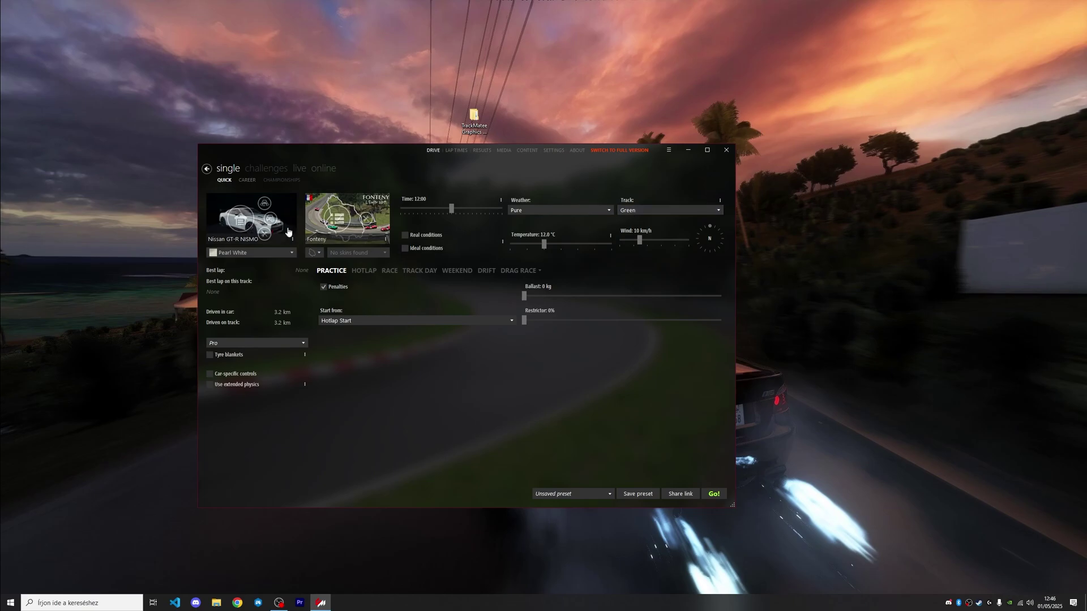
left_click(715, 495)
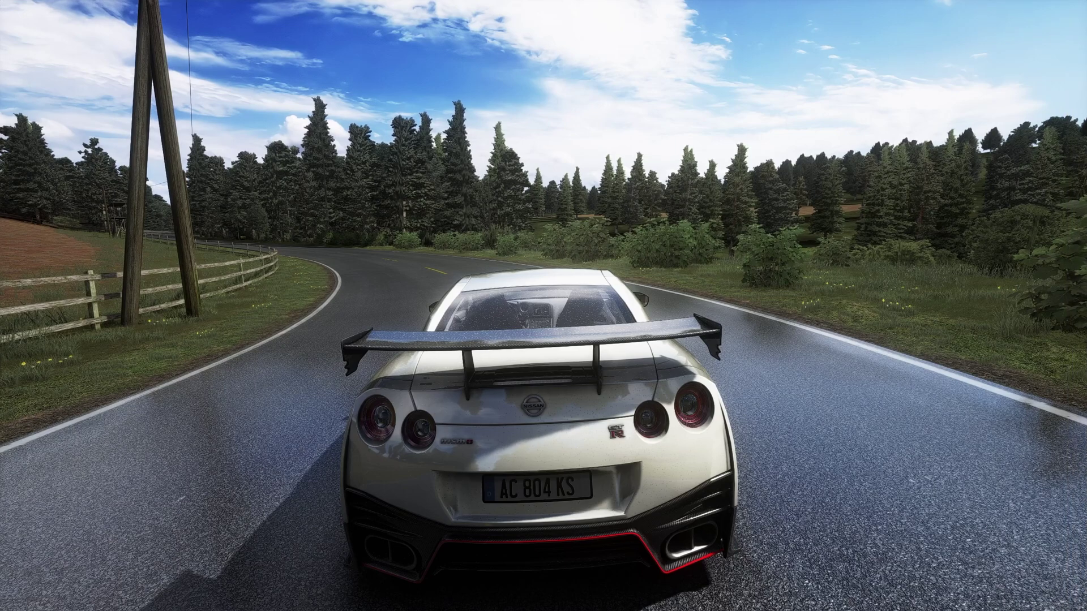
Open Pure Config from the All apps list, then bring the in-game apps list back up
mouse_move(1076, 12)
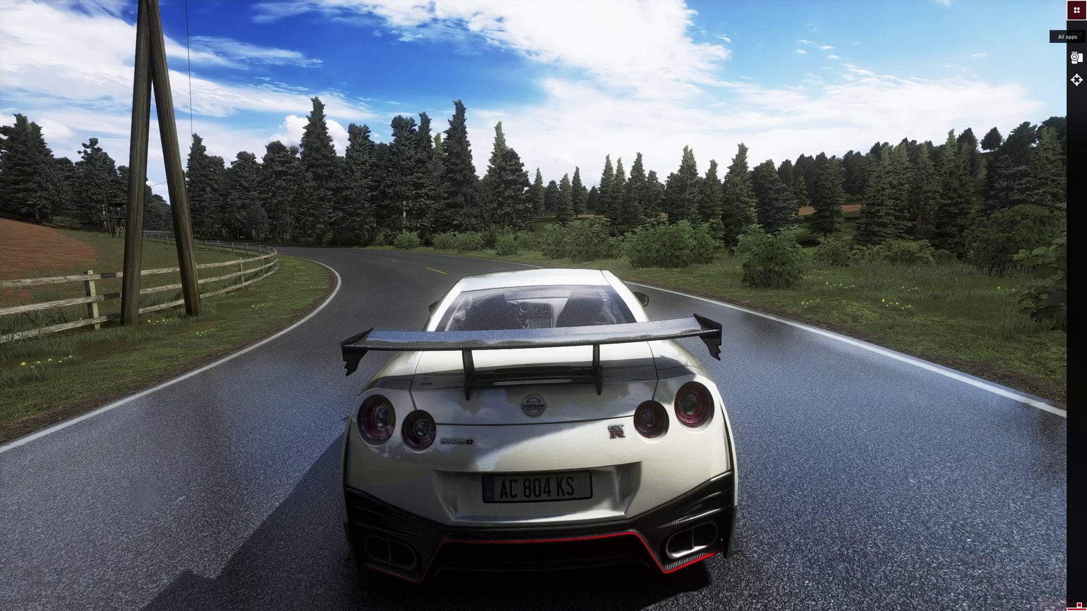
left_click(1076, 11)
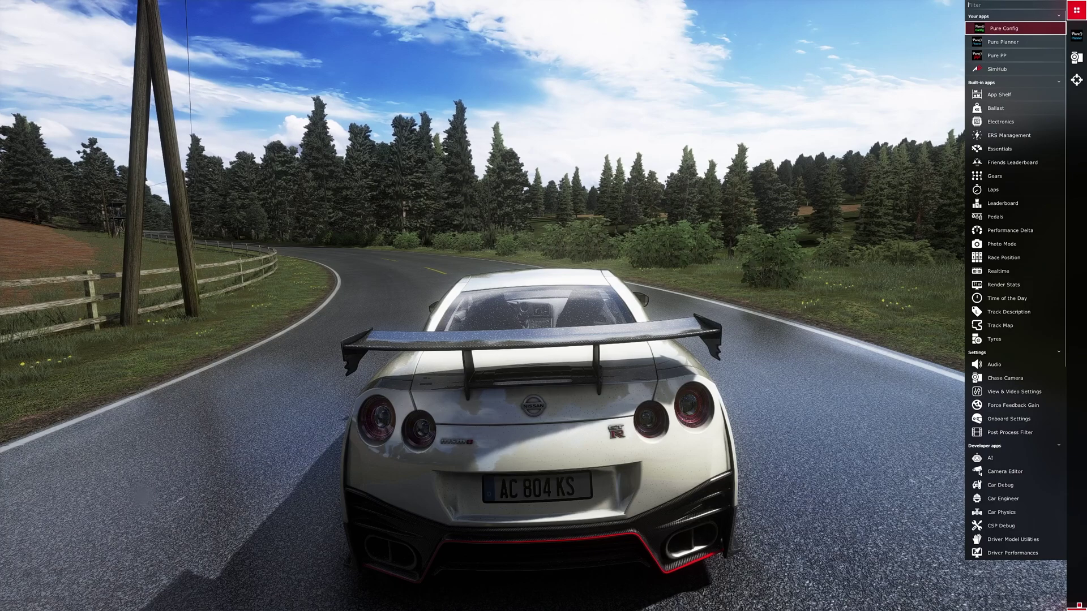
left_click(1004, 28)
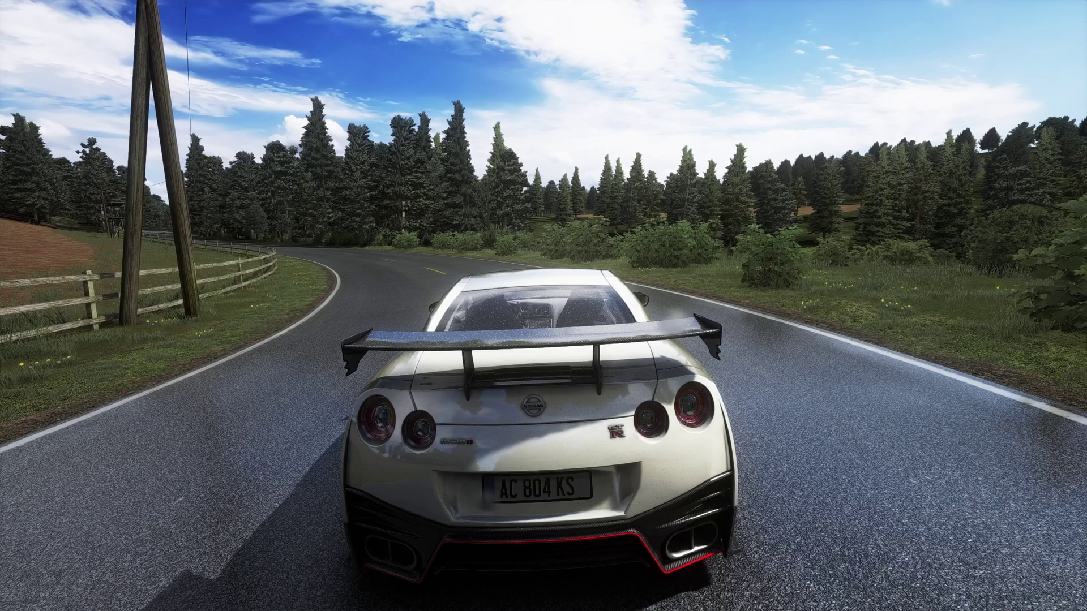
left_click(1076, 10)
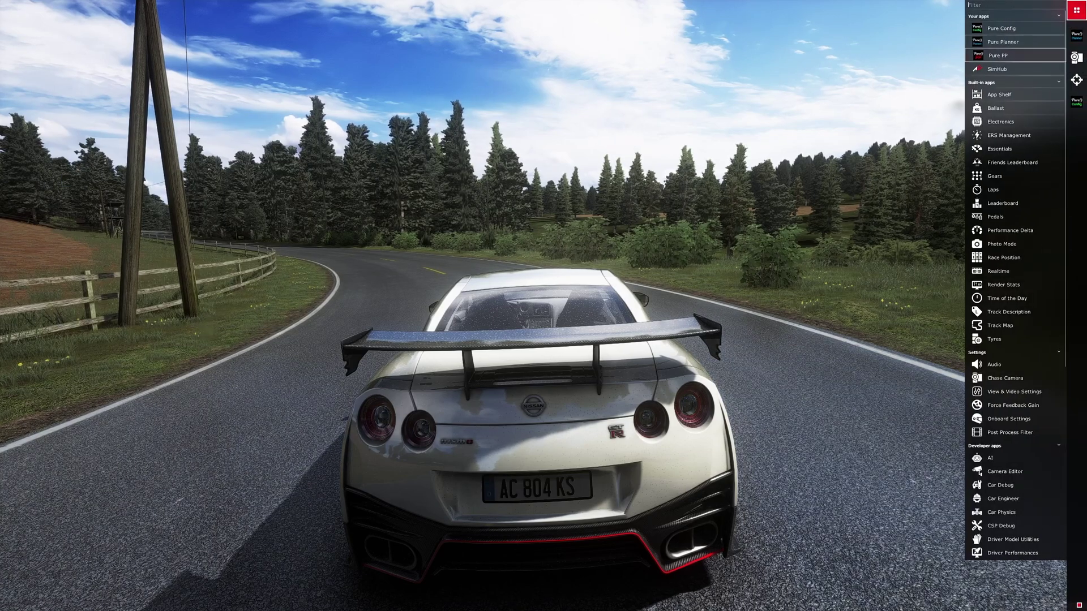
Open the Pure PP app and position its window in the upper right of the screen
left_click(997, 56)
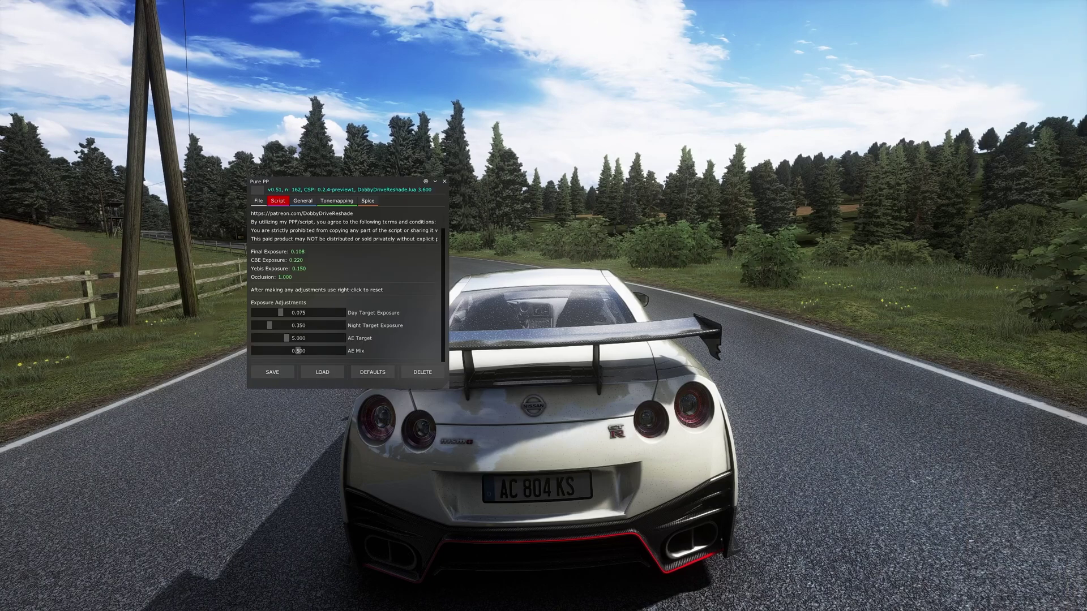
left_click_drag(340, 182, 417, 218)
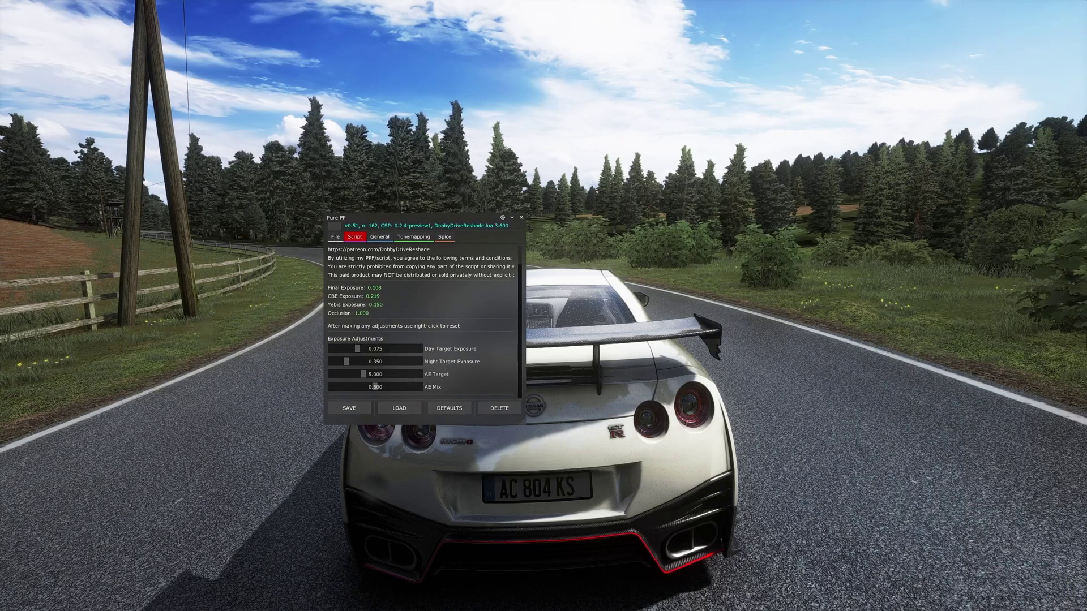
scroll(453, 300, "down", 4)
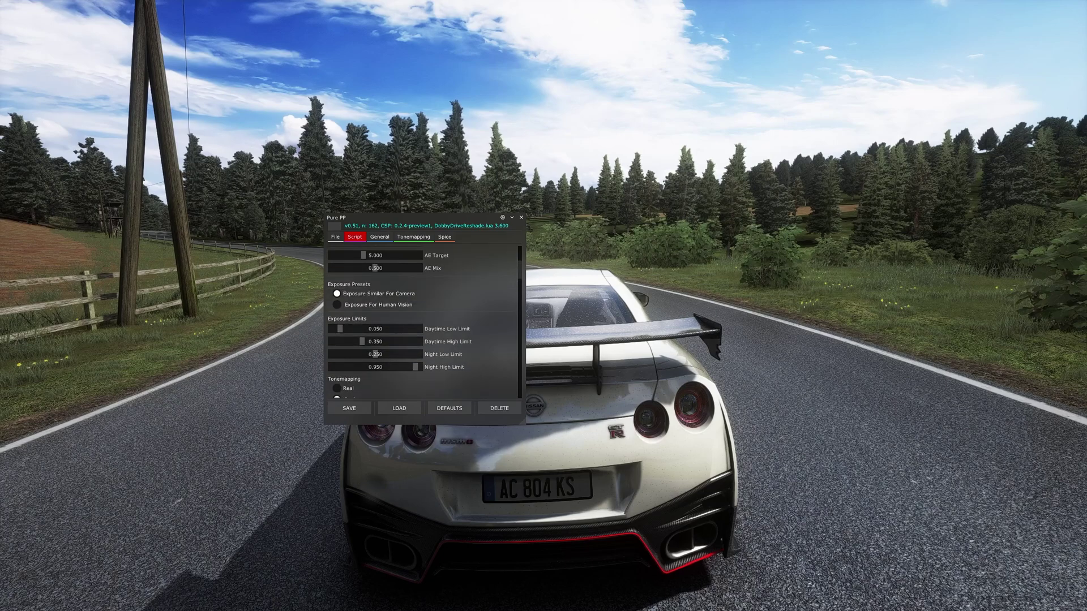
scroll(422, 323, "up", 4)
mouse_move(351, 218)
left_mouse_down()
mouse_move(675, 149)
mouse_move(727, 104)
left_mouse_up()
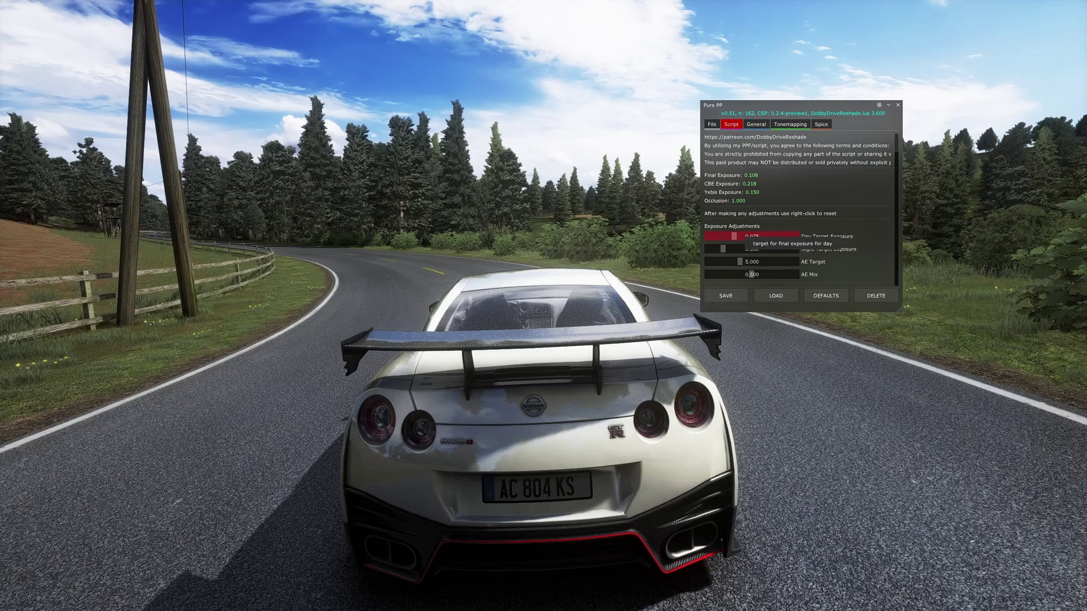
Adjust and reset Pure PP's exposure targets to Day 0.075 and Night 0.350
right_click(745, 238)
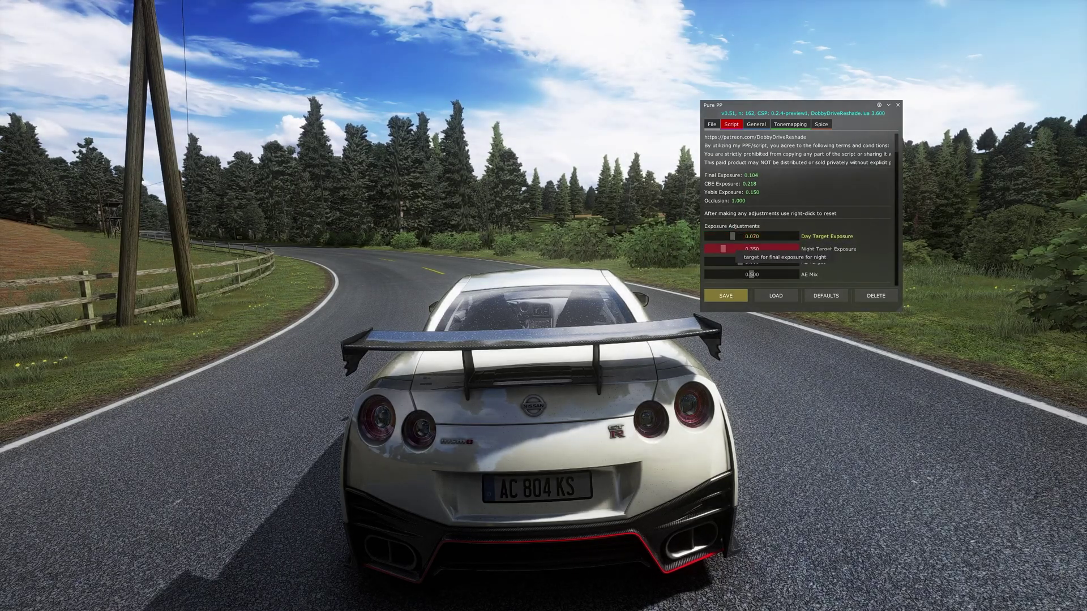
right_click(733, 247)
left_click_drag(733, 236, 725, 236)
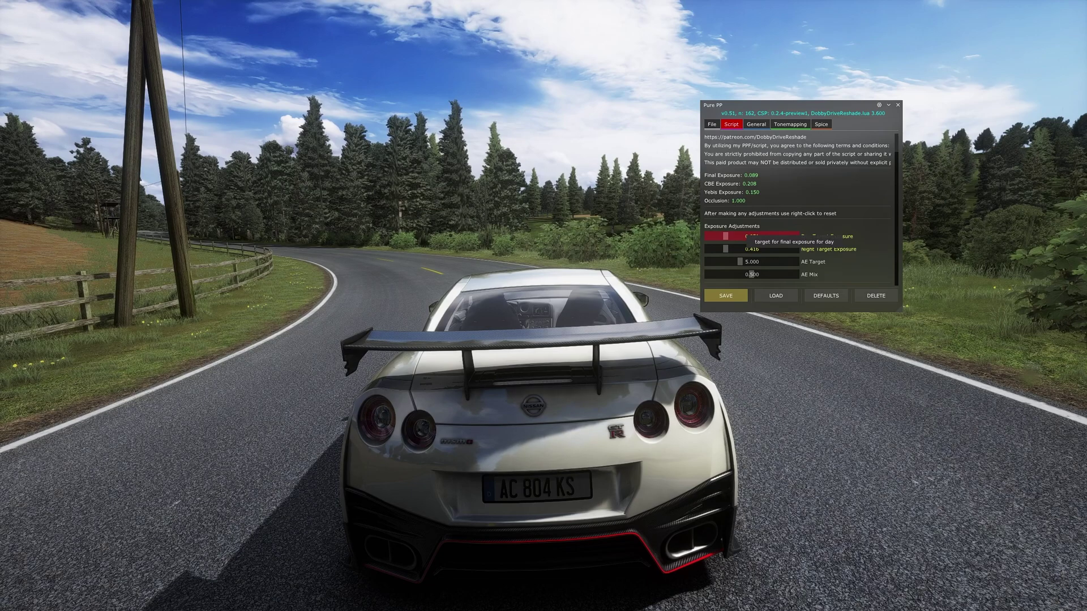
left_click_drag(726, 236, 735, 236)
right_click(725, 249)
Choose the Exposure For Human Vision preset and keep DobbyDriveTone tonemapping after trying Real and Real+
scroll(736, 266, "down", 3)
scroll(736, 226, "down", 1)
left_click(713, 221)
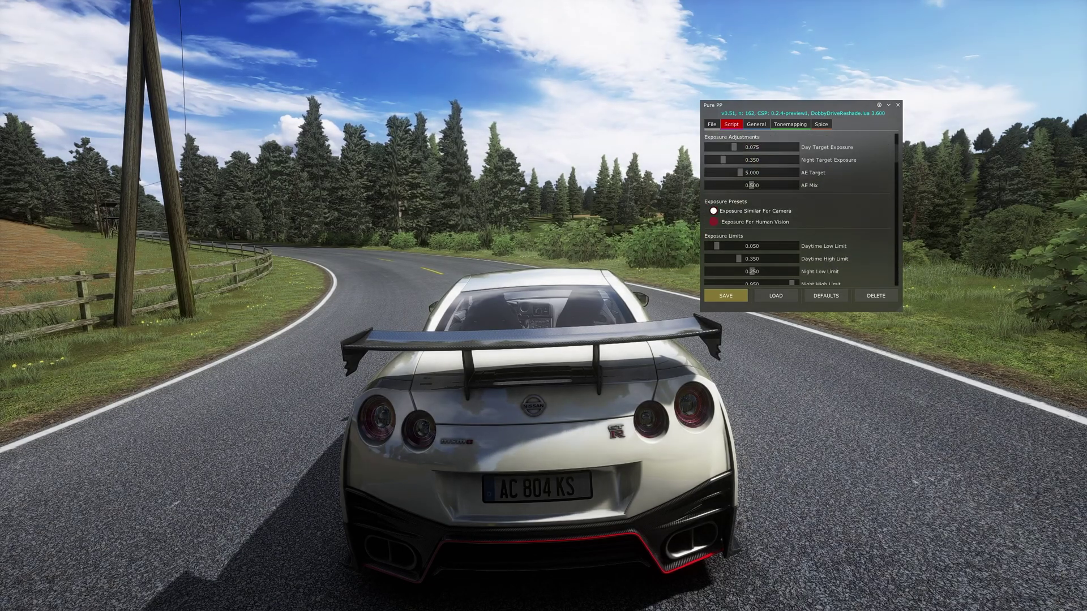
left_click(714, 221)
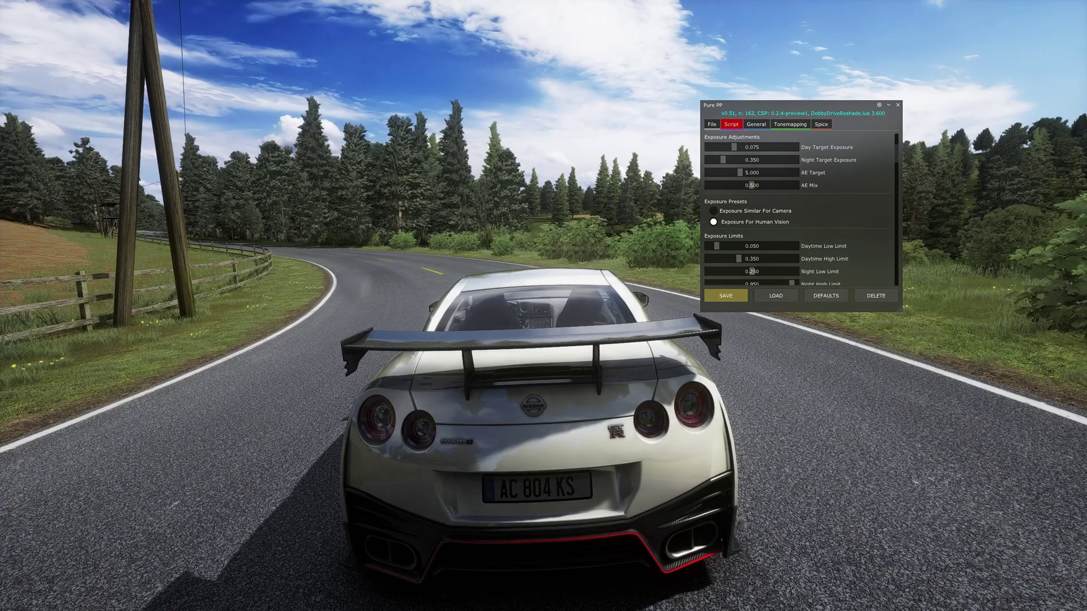
scroll(736, 226, "down", 3)
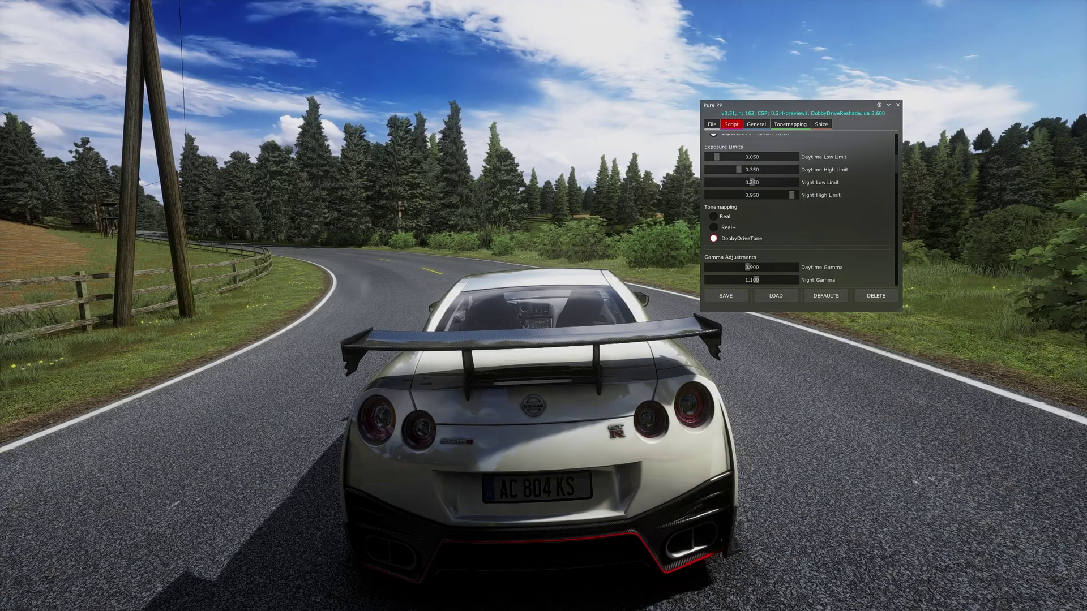
left_click(713, 216)
left_click(713, 227)
left_click(713, 238)
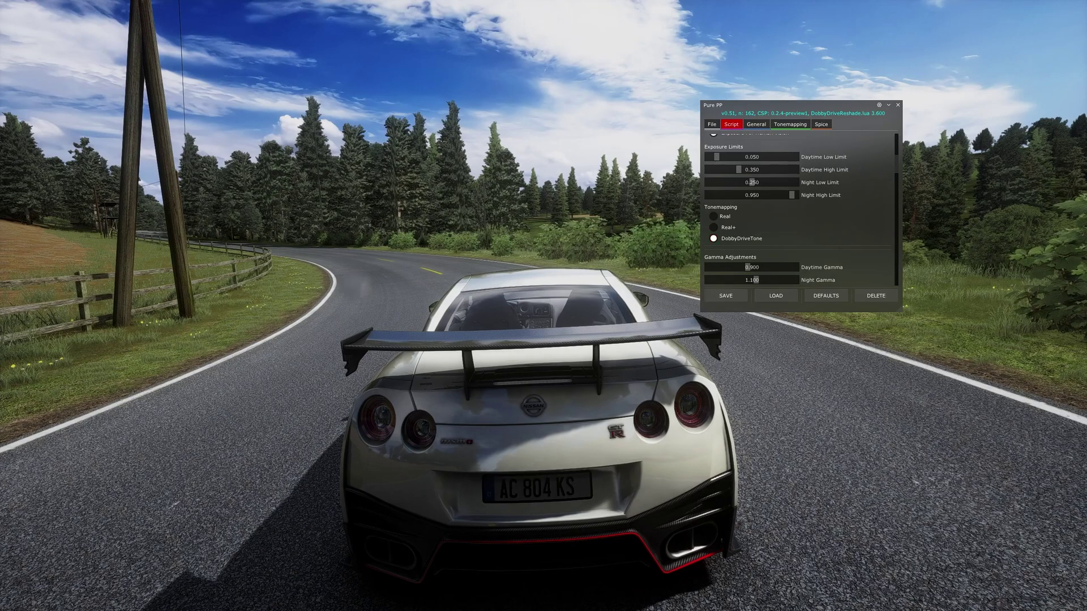
Set glare to Default-Glare after trying Camera-Like and Anamorphic, and adjust day glare luminance
scroll(798, 210, "down", 3)
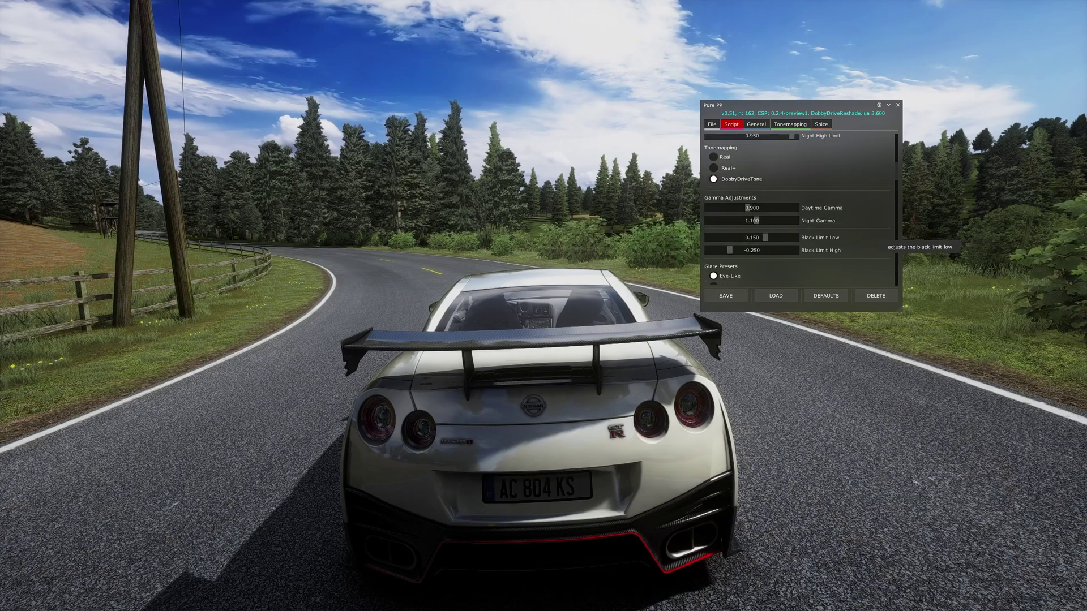
left_click(713, 257)
left_click(713, 269)
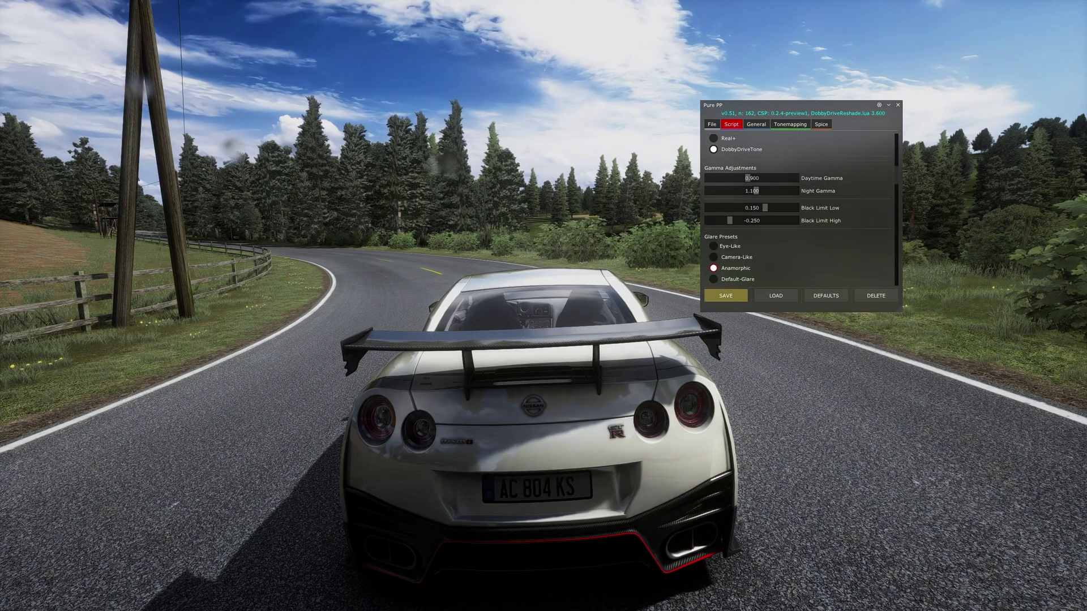
left_click(713, 279)
scroll(713, 279, "down", 2)
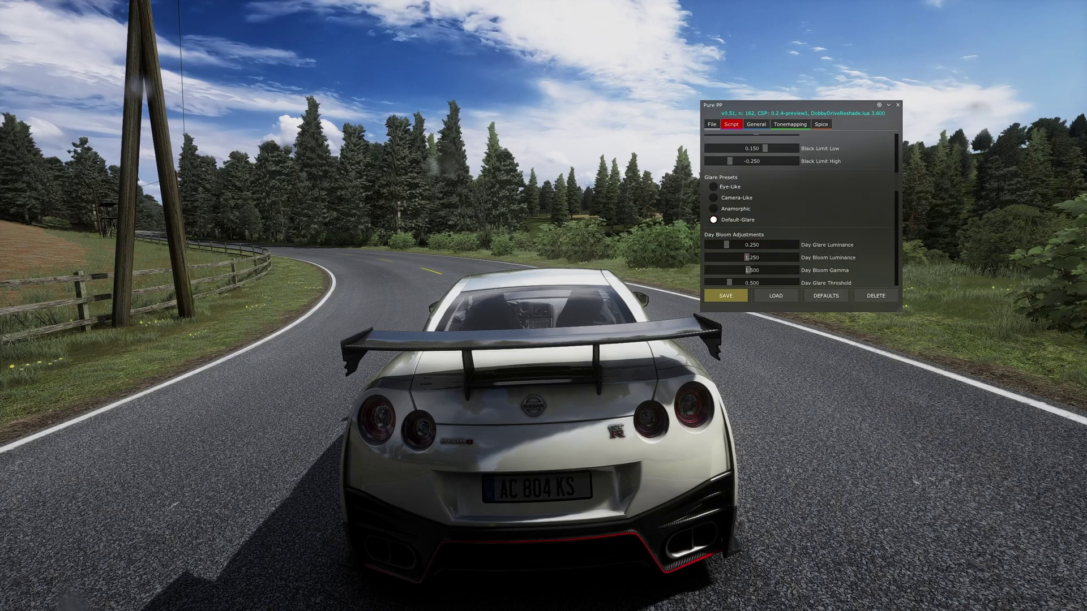
mouse_move(727, 245)
left_mouse_down()
mouse_move(765, 244)
mouse_move(734, 244)
mouse_move(767, 258)
mouse_move(726, 245)
left_mouse_up()
Lower the night glare and bloom sliders and set reflections to DobbyDrive-Spec
scroll(860, 245, "down", 2)
scroll(863, 244, "down", 2)
left_click_drag(796, 215, 736, 215)
left_click_drag(758, 228, 751, 227)
scroll(875, 256, "down", 2)
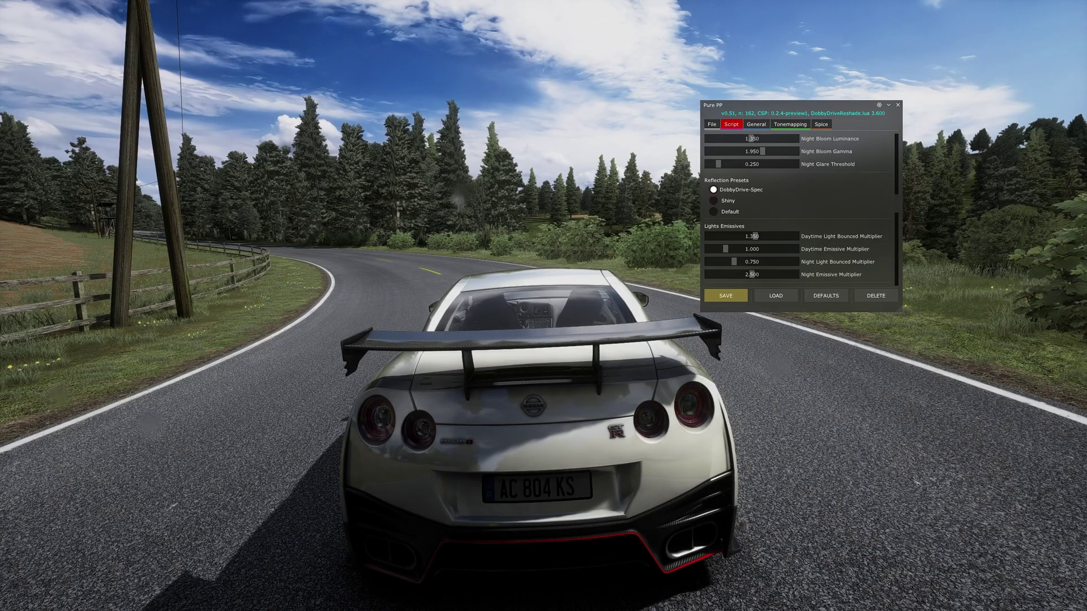
left_click(713, 190)
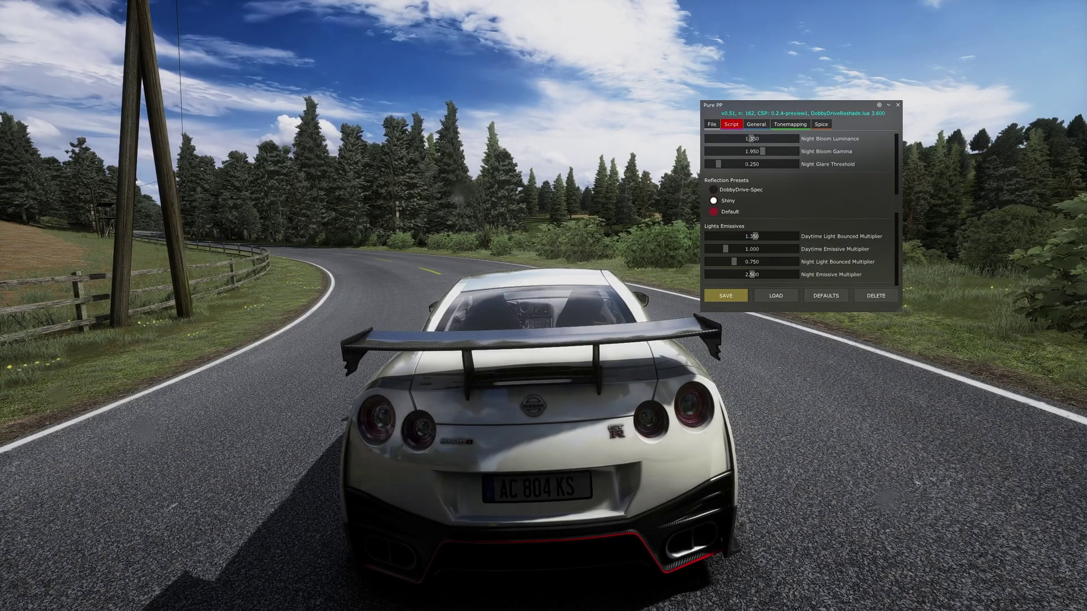
left_click(713, 190)
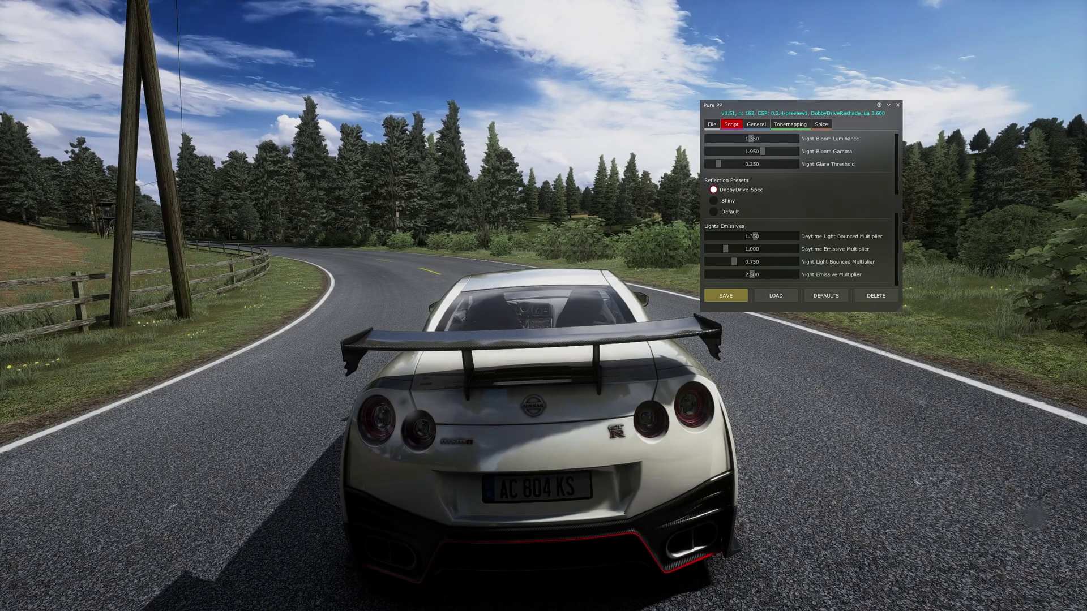
Tweak Film Noise Strength and apply the Neutral colour grading preset
scroll(813, 247, "down", 5)
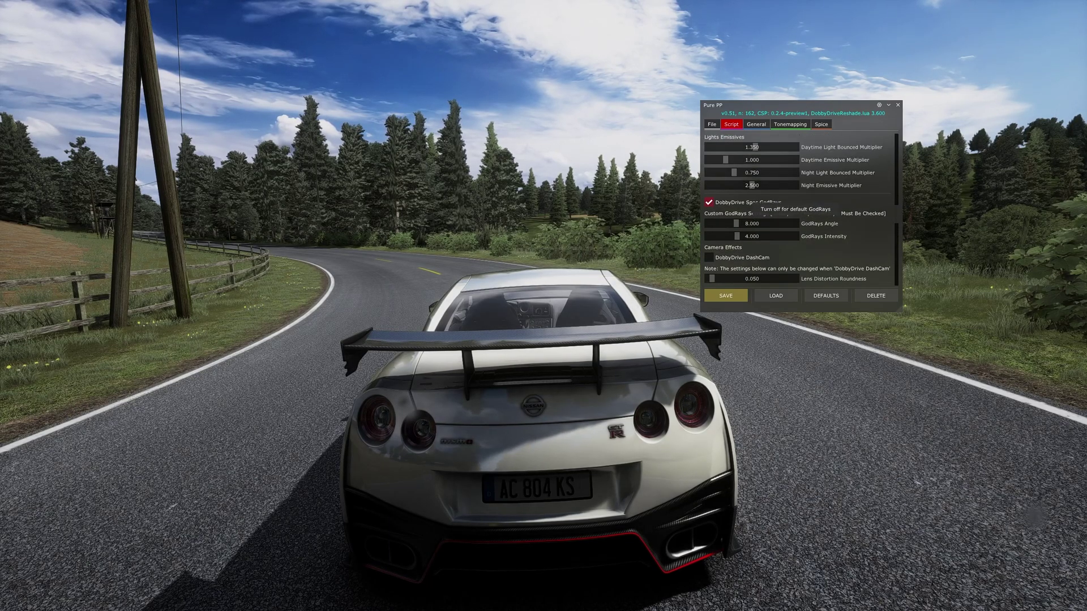
scroll(758, 192, "down", 2)
left_click_drag(763, 178, 764, 178)
scroll(798, 210, "down", 4)
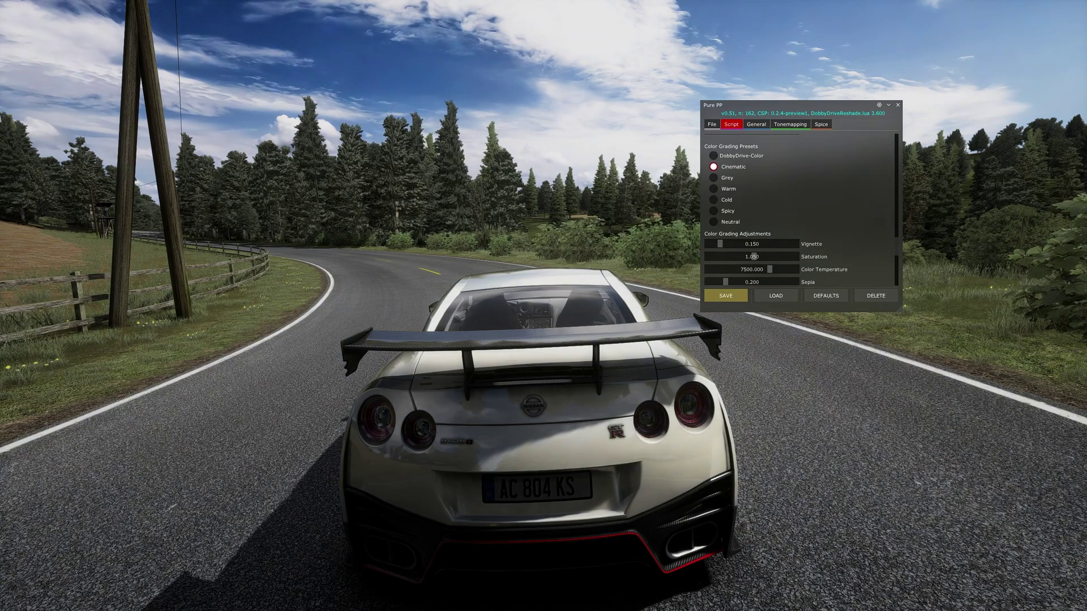
left_click(713, 222)
Try the Real-Lighting ambient profile, then return ambient lighting to DobbyDrive-Lighting
scroll(798, 209, "down", 5)
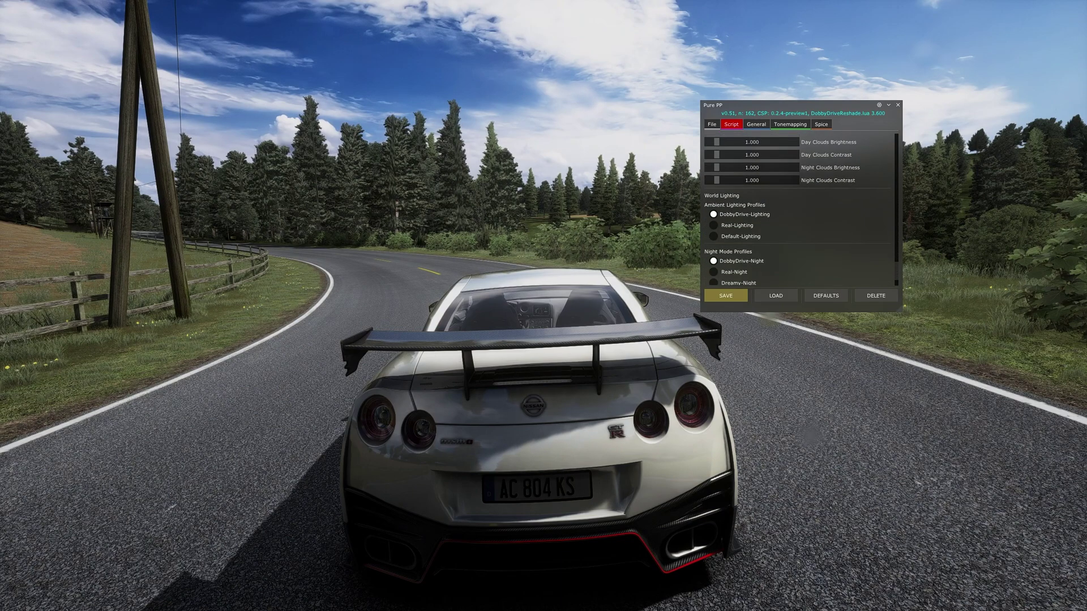
left_click(713, 225)
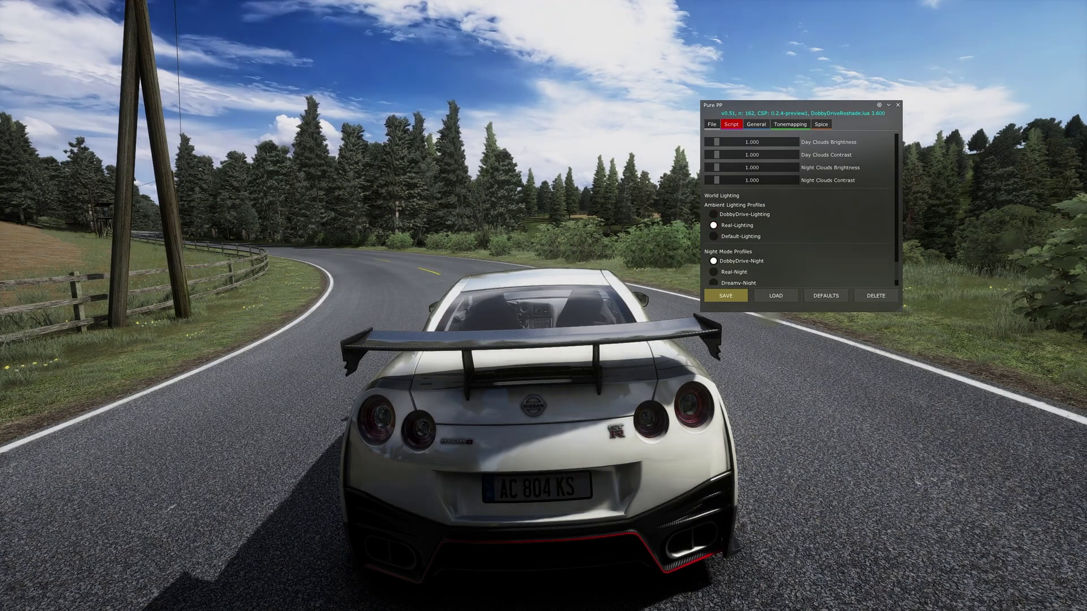
left_click(714, 214)
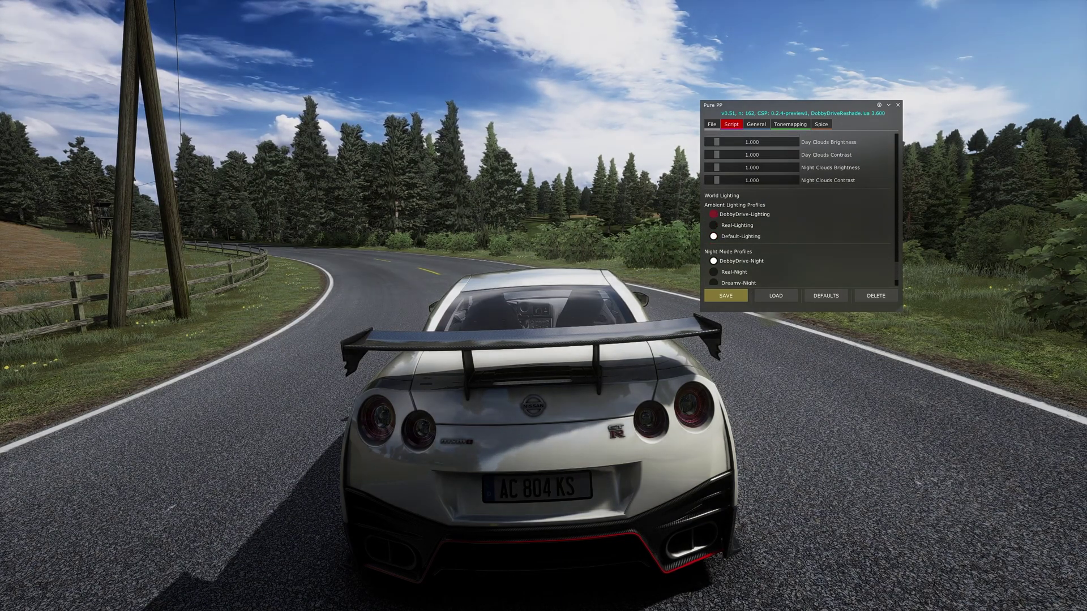
scroll(713, 214, "down", 2)
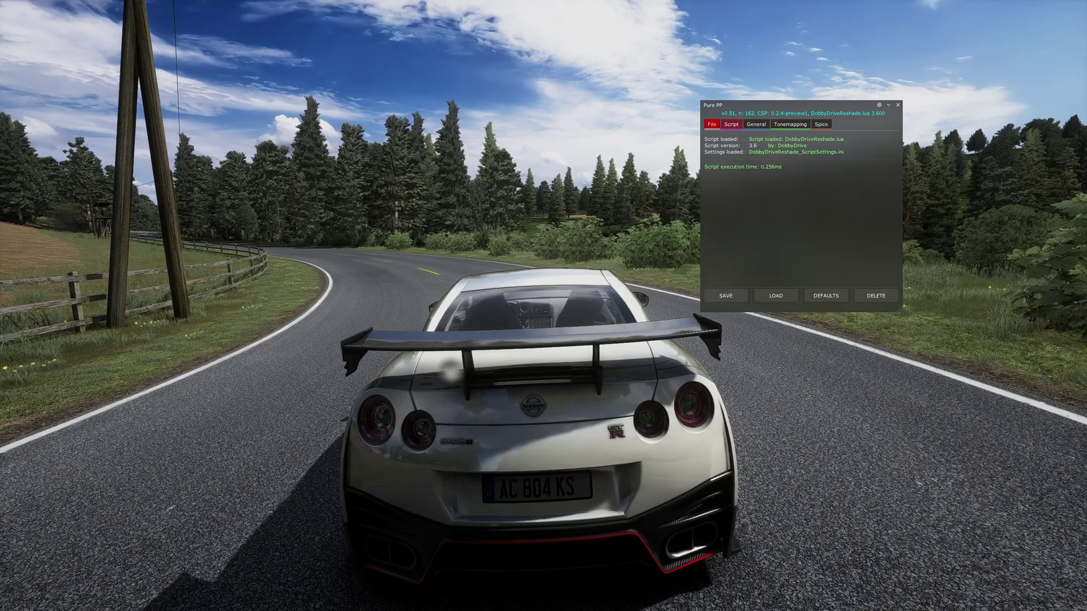
mouse_move(1077, 56)
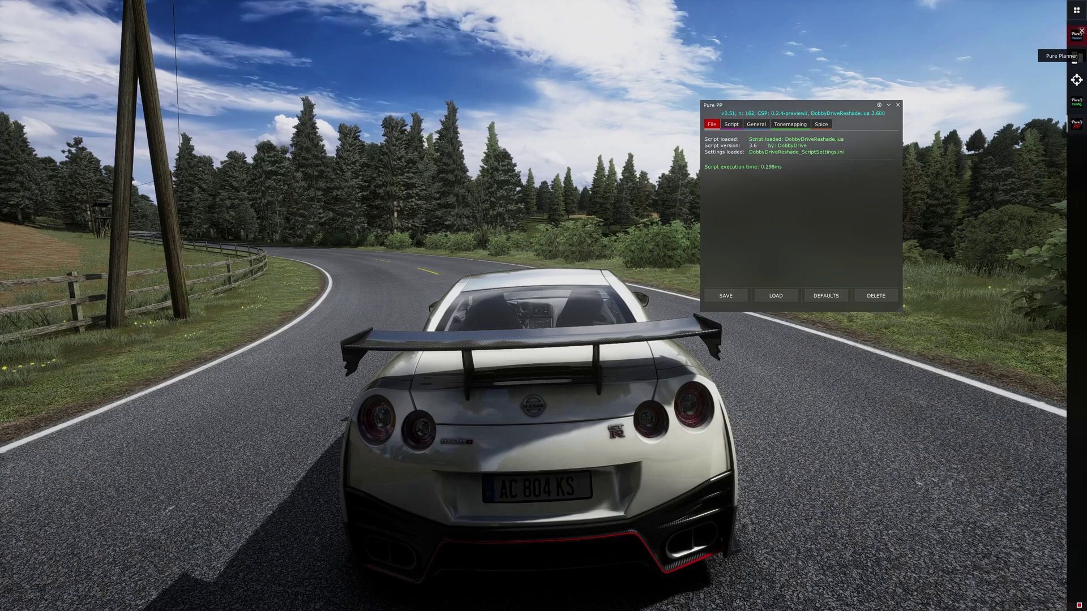
In Pure Planner's WeatherPreset settings choose Scattered Clouds, then hide all app windows
left_click(1076, 35)
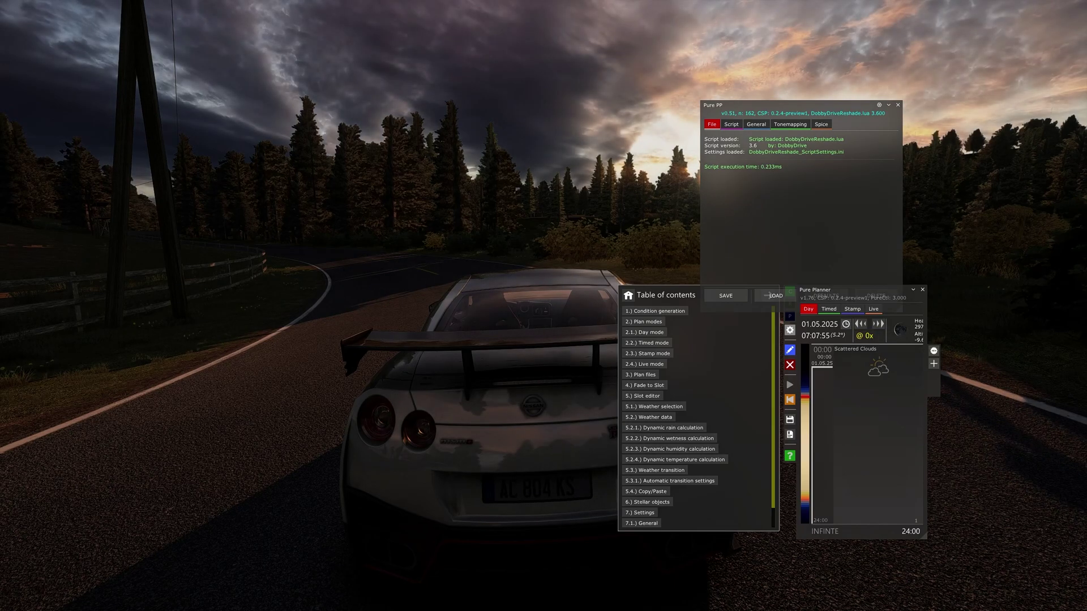
left_click(790, 330)
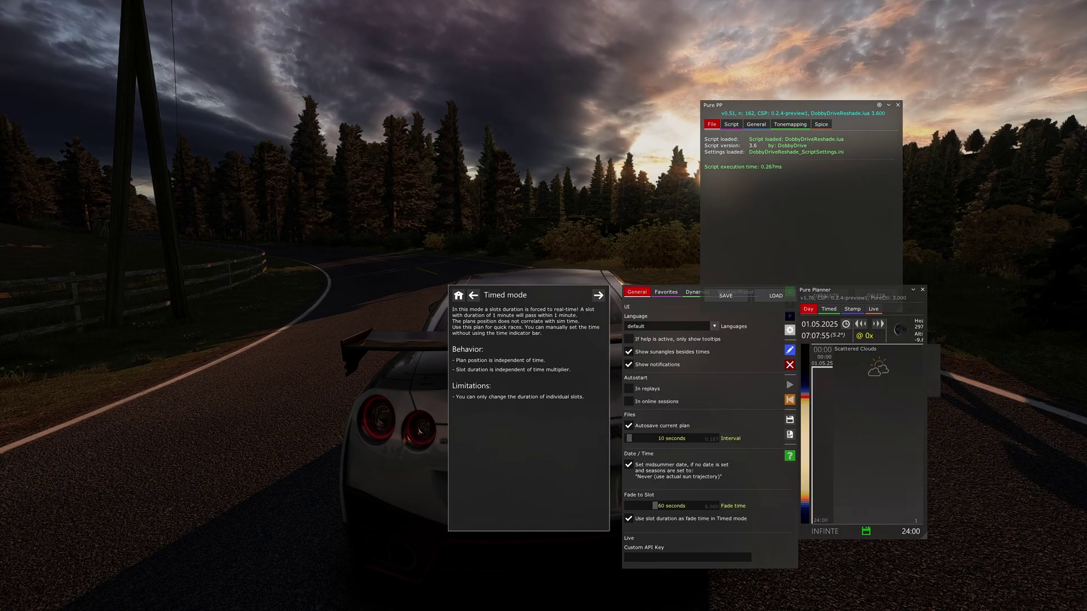
left_click_drag(735, 105, 728, 41)
left_click(736, 292)
left_click(668, 306)
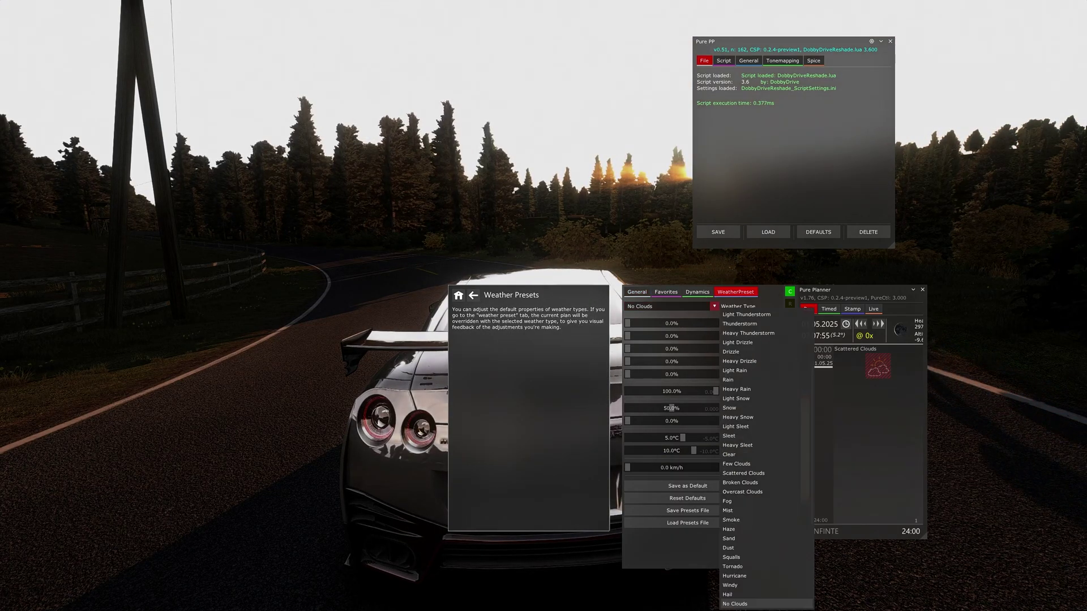
left_click(744, 474)
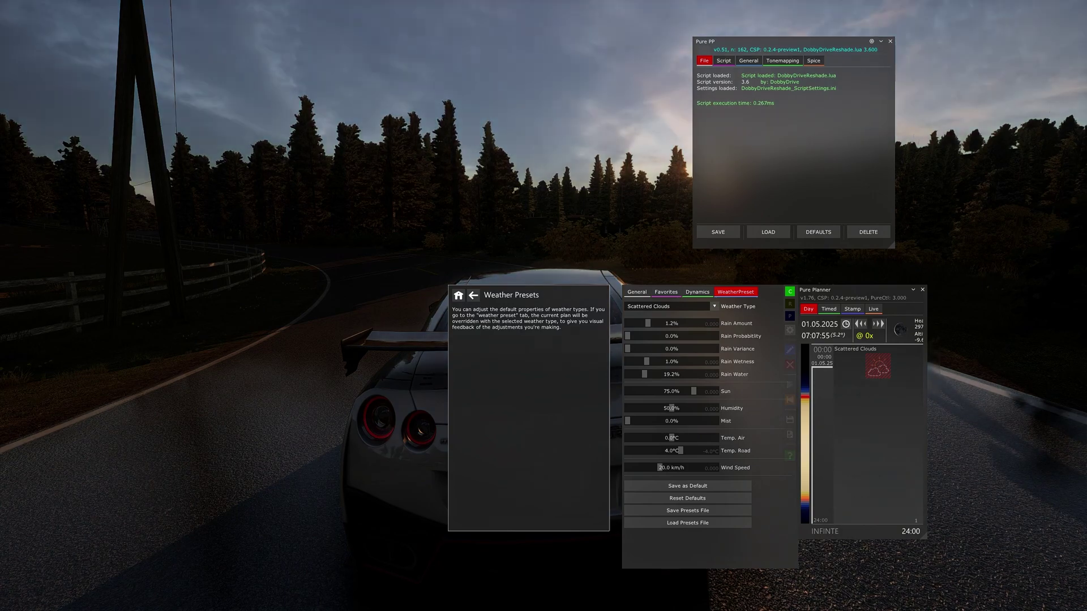
left_click(1075, 608)
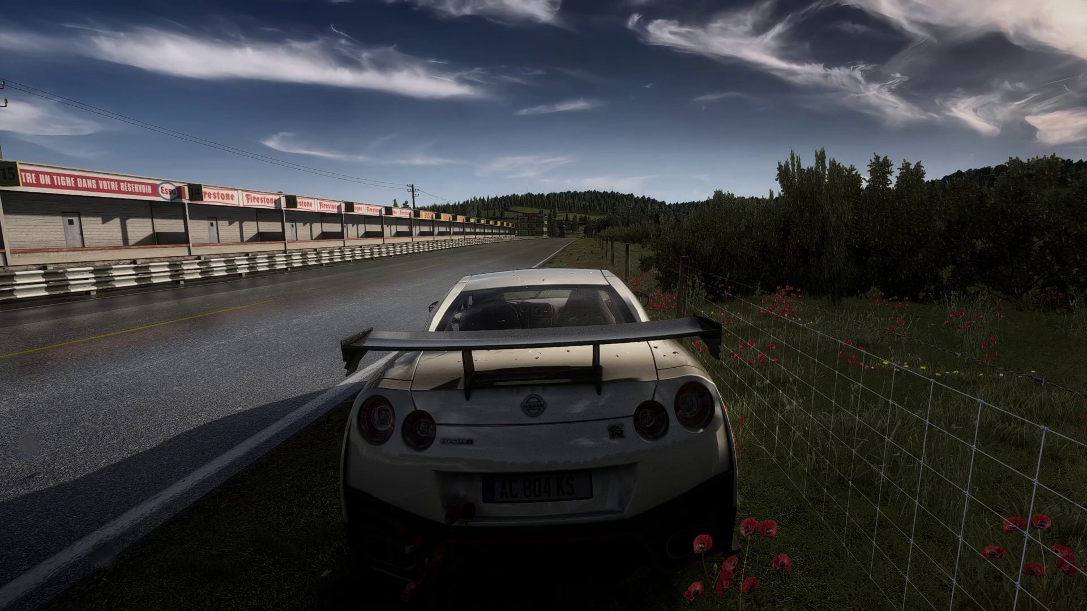
Open the ReShade overlay, shorten its window, and test the prod80 filmic tonemap and FilmicPass effects
key("Home")
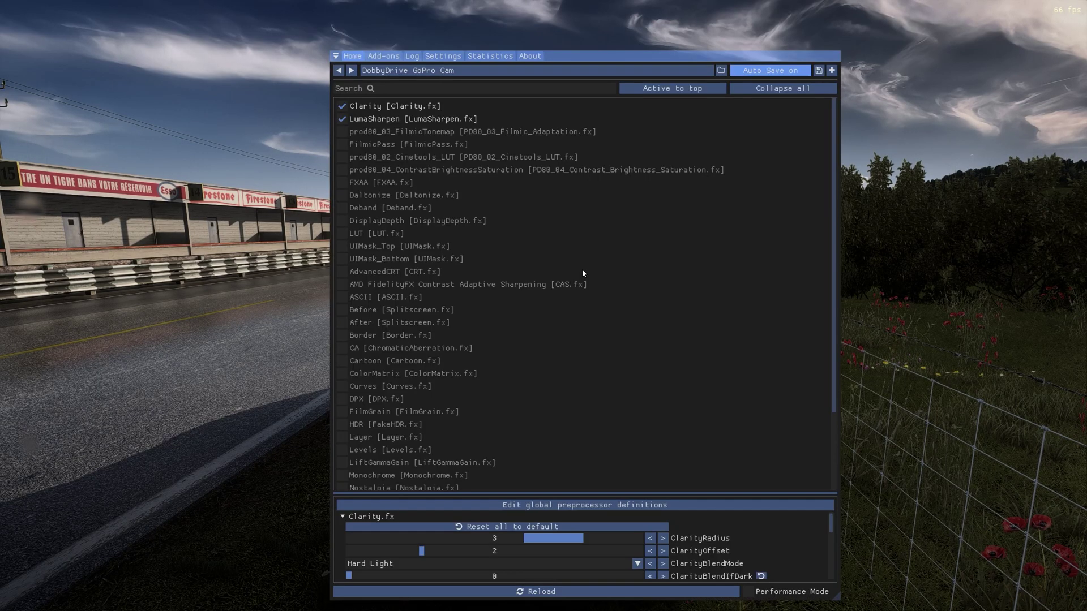
mouse_move(573, 51)
left_mouse_down()
mouse_move(579, 147)
mouse_move(863, 114)
left_mouse_up()
left_click(647, 186)
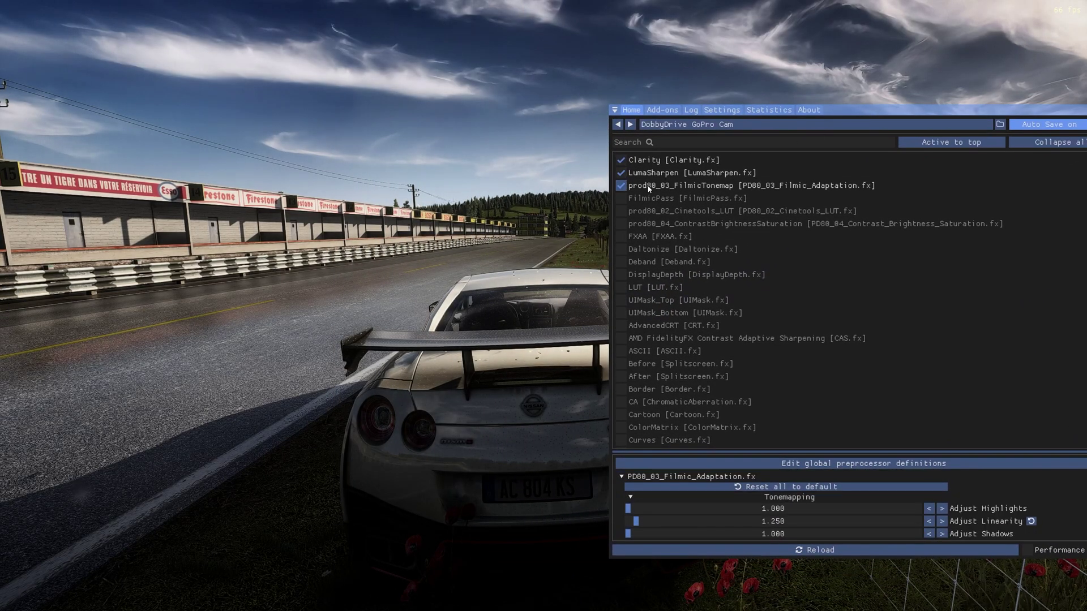
left_click(648, 185)
left_click(651, 200)
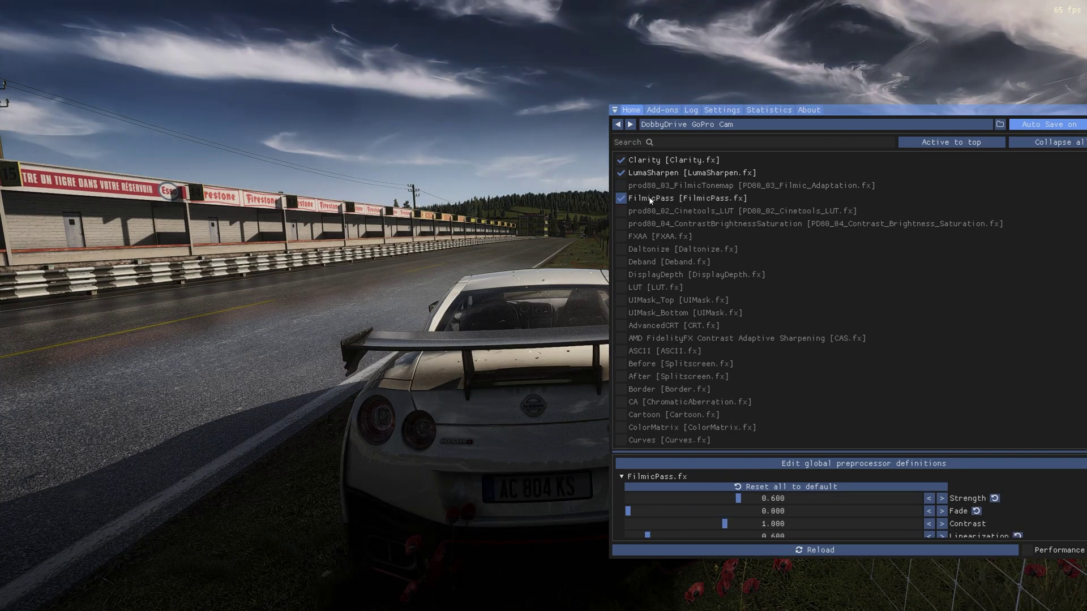
double_click(651, 200)
left_click(653, 200)
Try and turn off Cinetools LUT, contrast-brightness-saturation, FXAA and Daltonize effects
left_click(654, 209)
left_click(655, 211)
left_click(654, 225)
left_click(654, 225)
left_click(654, 237)
left_click(654, 237)
left_click(655, 249)
left_click(655, 249)
Enable the HDR [FakeHDR.fx] effect in the GoPro Cam preset
scroll(651, 345, "down", 2)
scroll(651, 340, "down", 2)
left_click(636, 252)
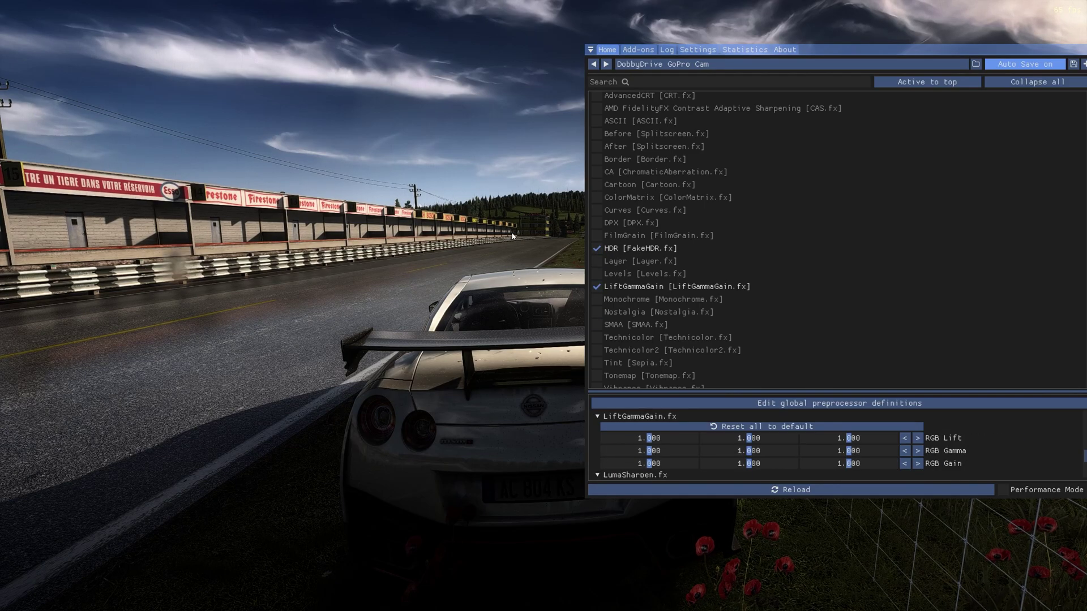
Close the ReShade overlay with the Home key to drive with the graded look
key("Home")
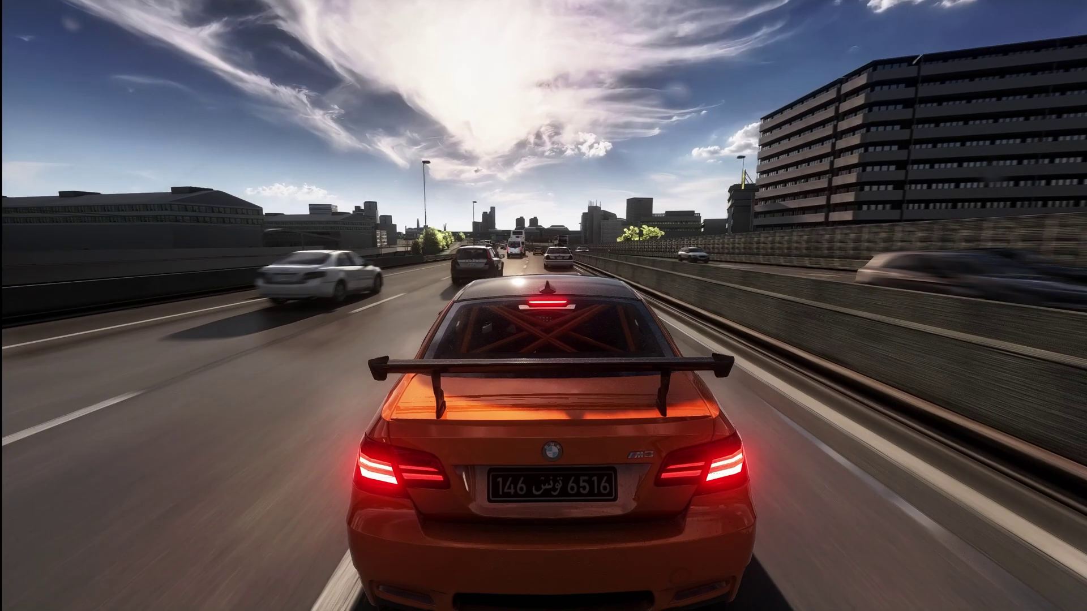